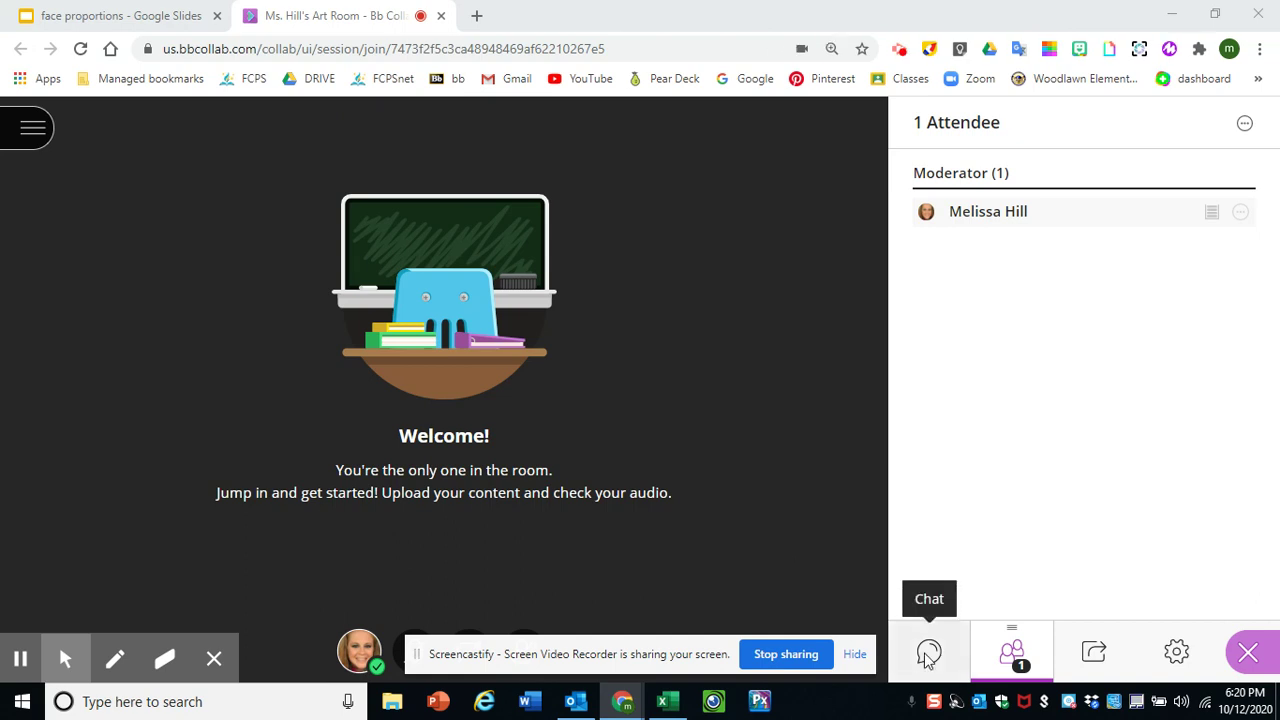
# - Paste the face proportions deck link into the Collaborate class chat and send it
pyautogui.click(928, 655)
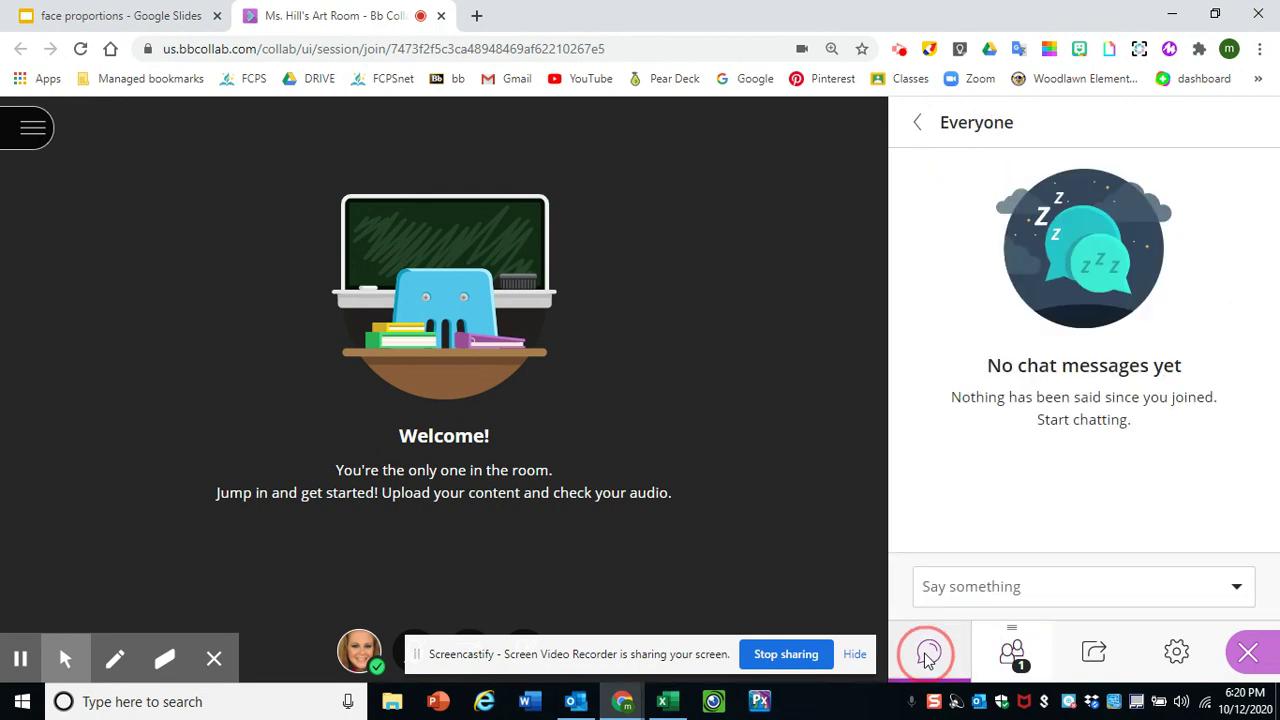
pyautogui.click(962, 587)
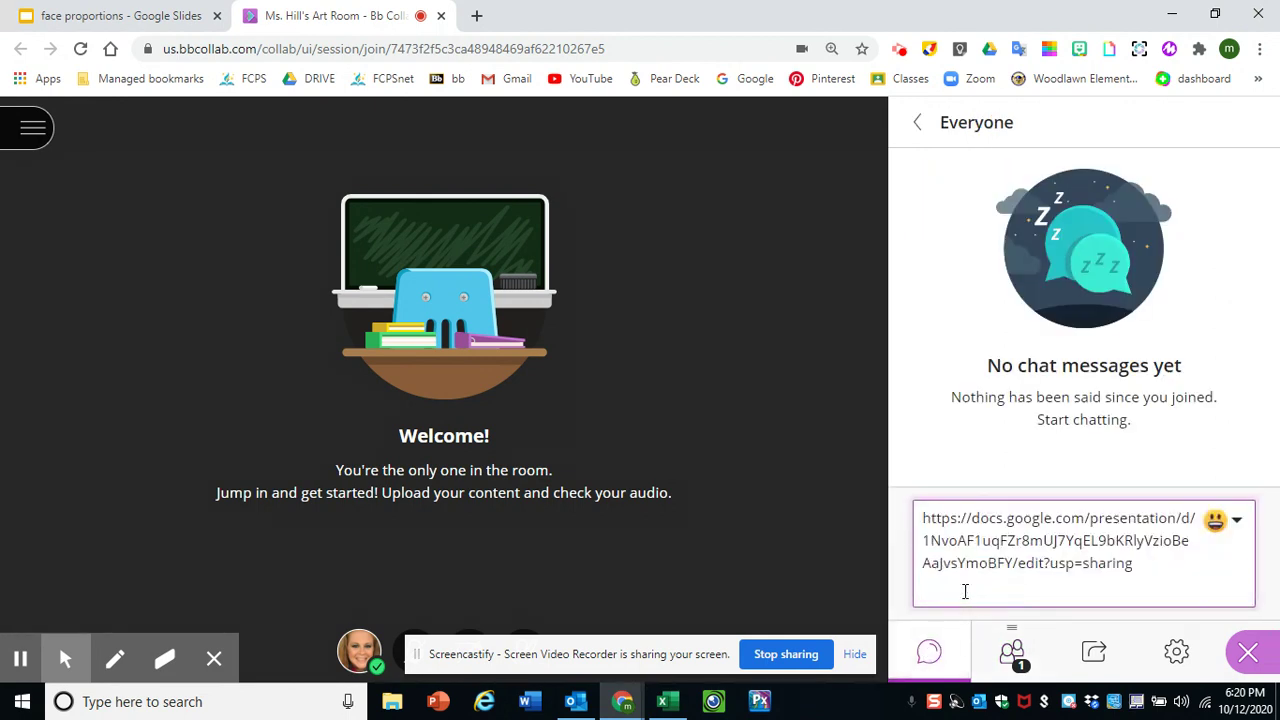
pyautogui.press('Return')
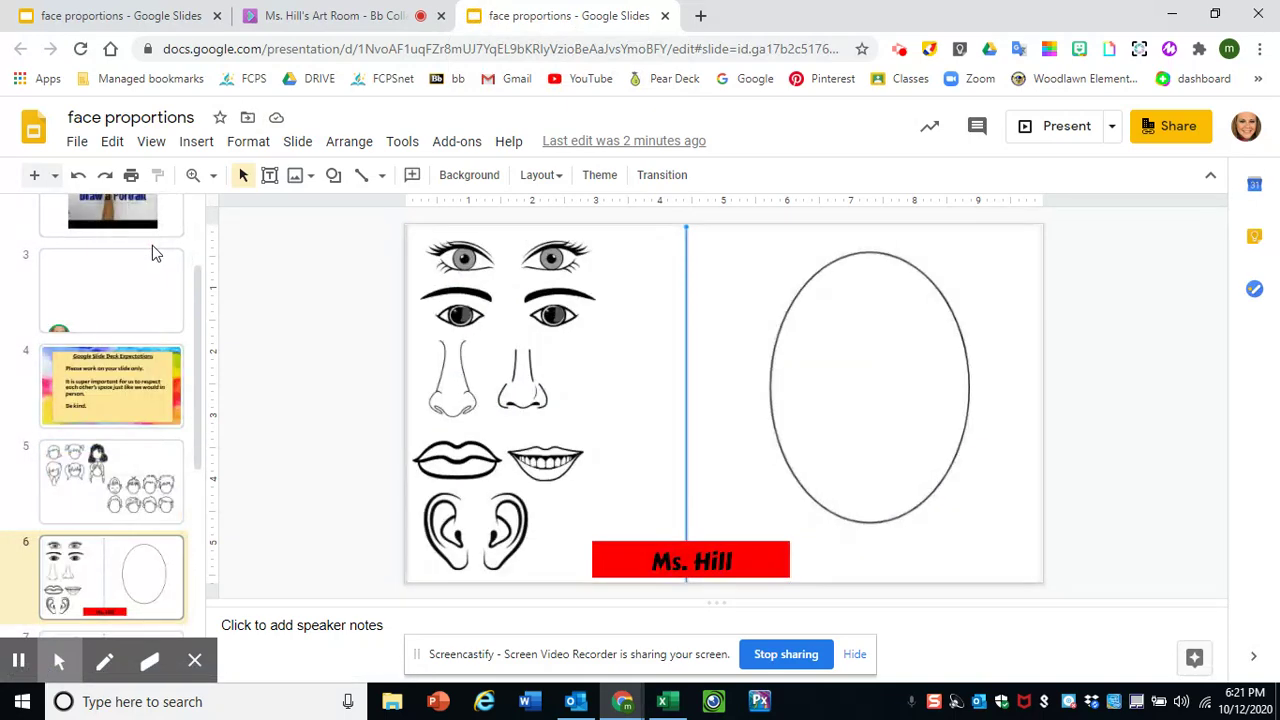
# - Browse the students' slides 8, 9 and 10, then return to slide 6
pyautogui.press('Down')
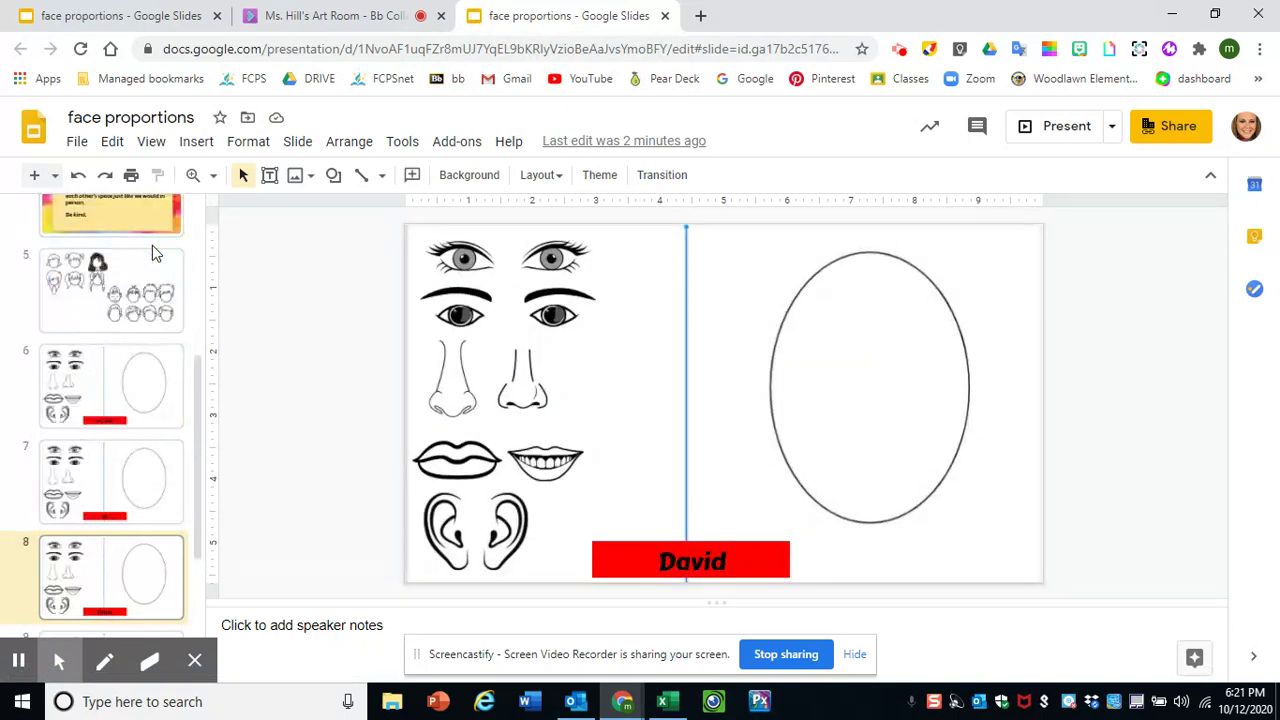
pyautogui.press('Down')
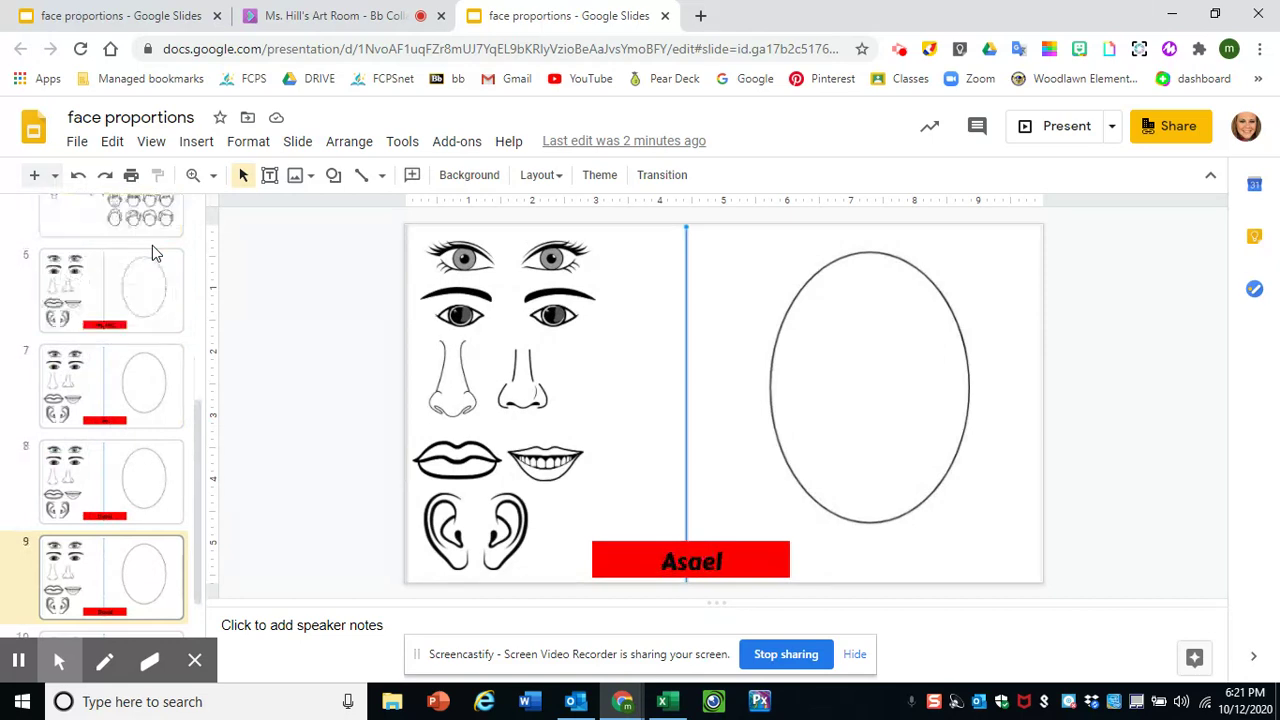
pyautogui.press('Down')
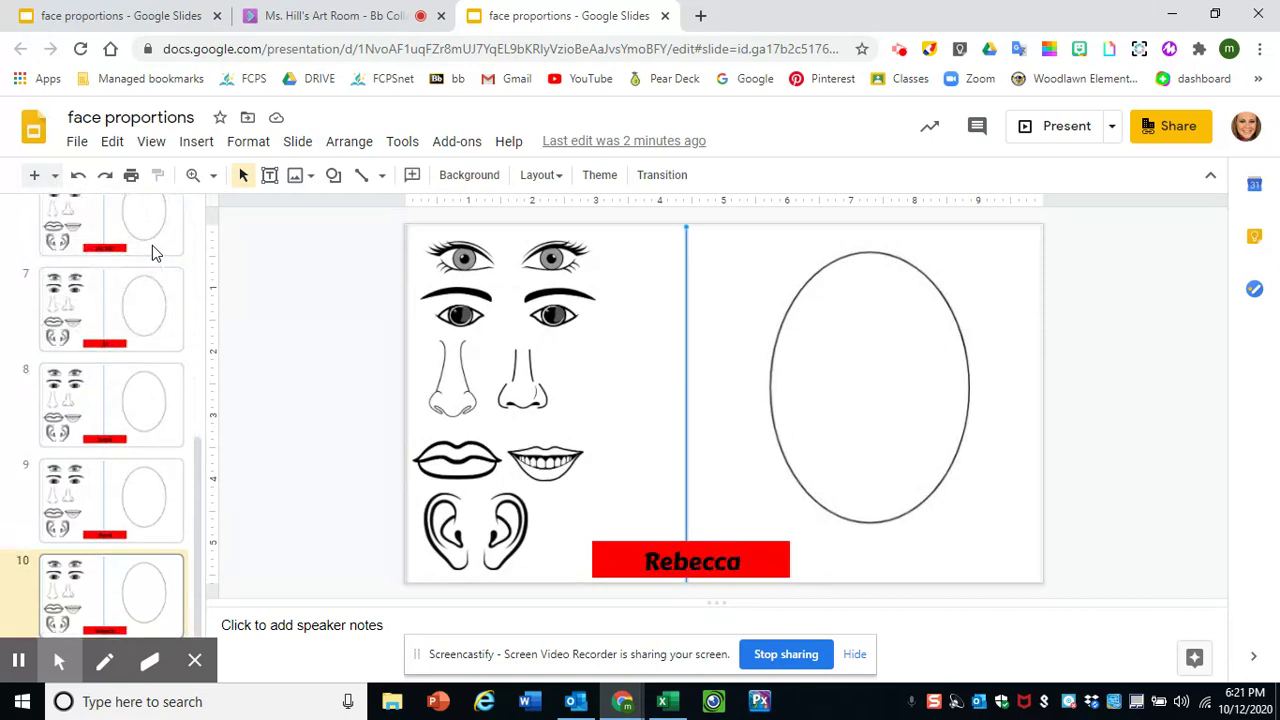
pyautogui.press('Up')
pyautogui.press('Up')
pyautogui.press('Up')
pyautogui.press('Up')
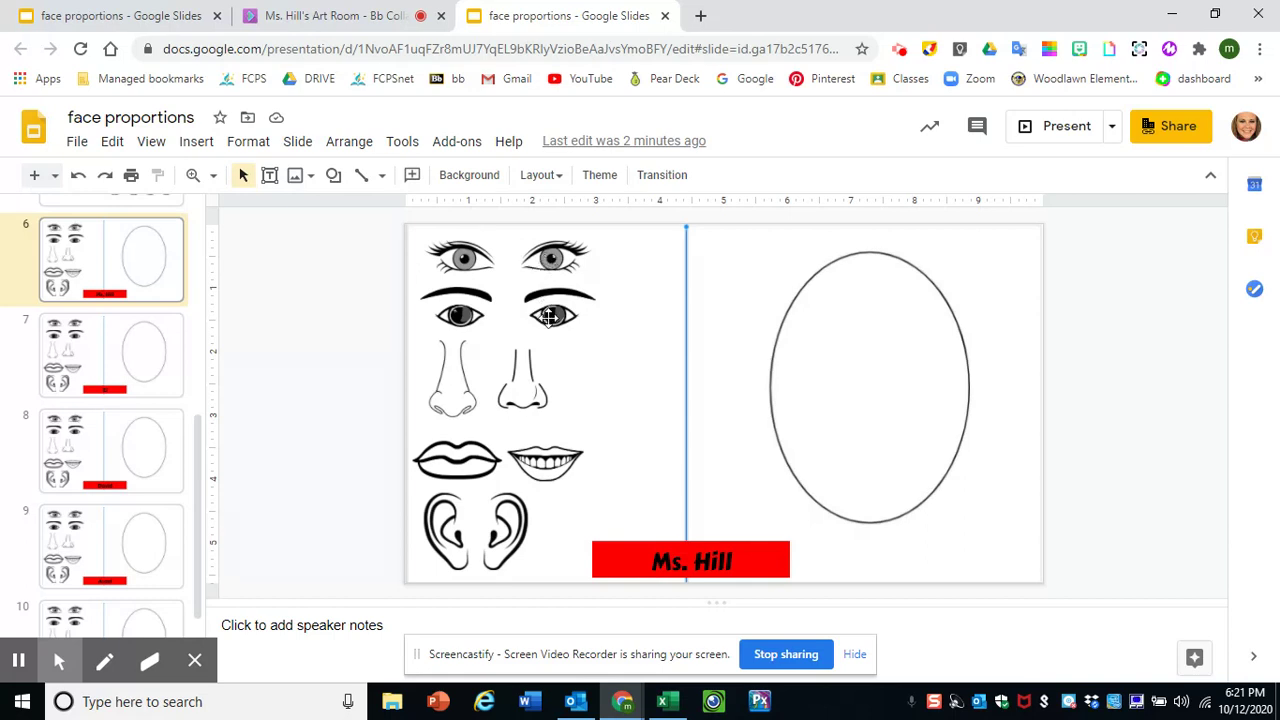
# - Move the top pair of eyes into the face oval, resize them and centre them at mid-height
pyautogui.moveTo(545, 255); pyautogui.dragTo(903, 375)
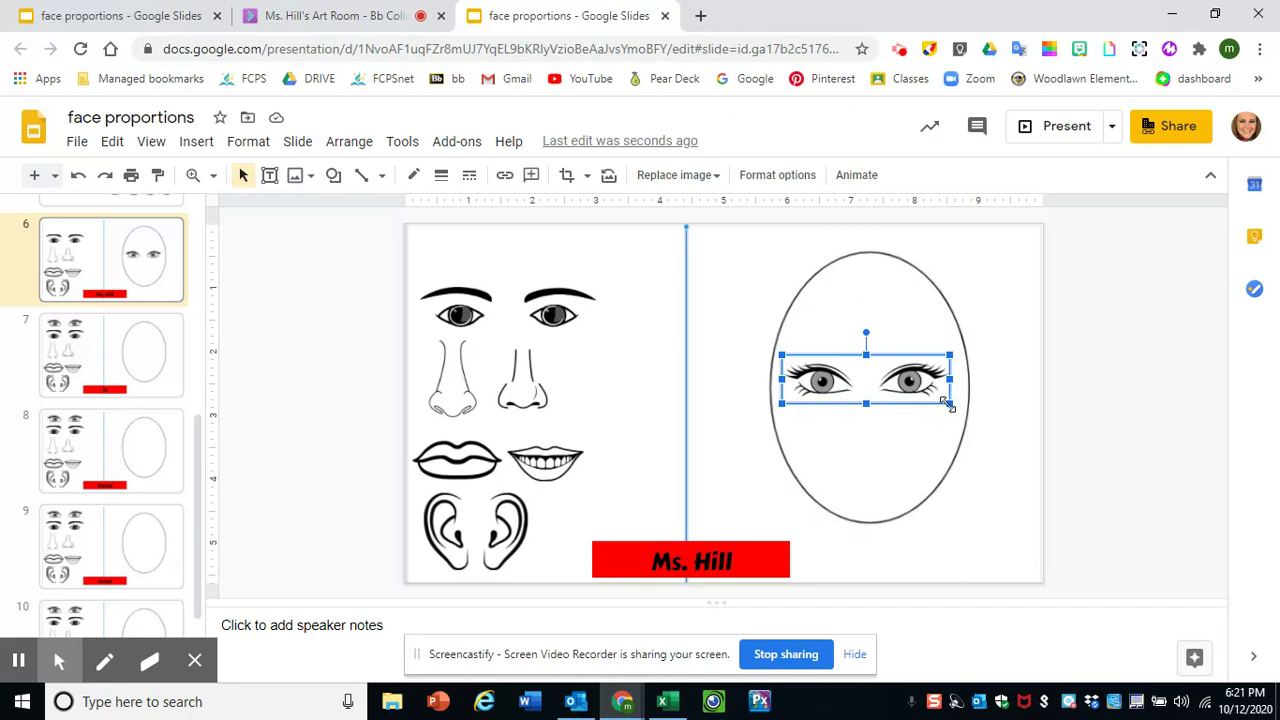
pyautogui.moveTo(948, 404); pyautogui.dragTo(997, 447)
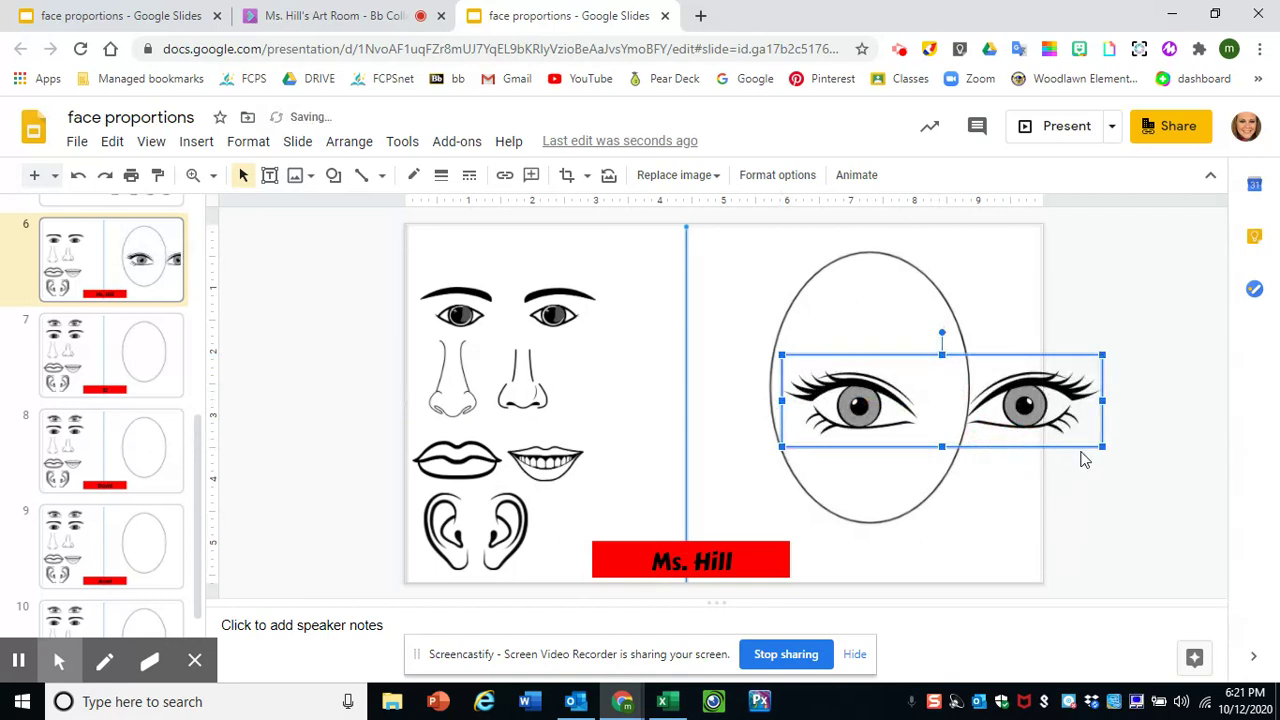
pyautogui.moveTo(1102, 447); pyautogui.dragTo(870, 376)
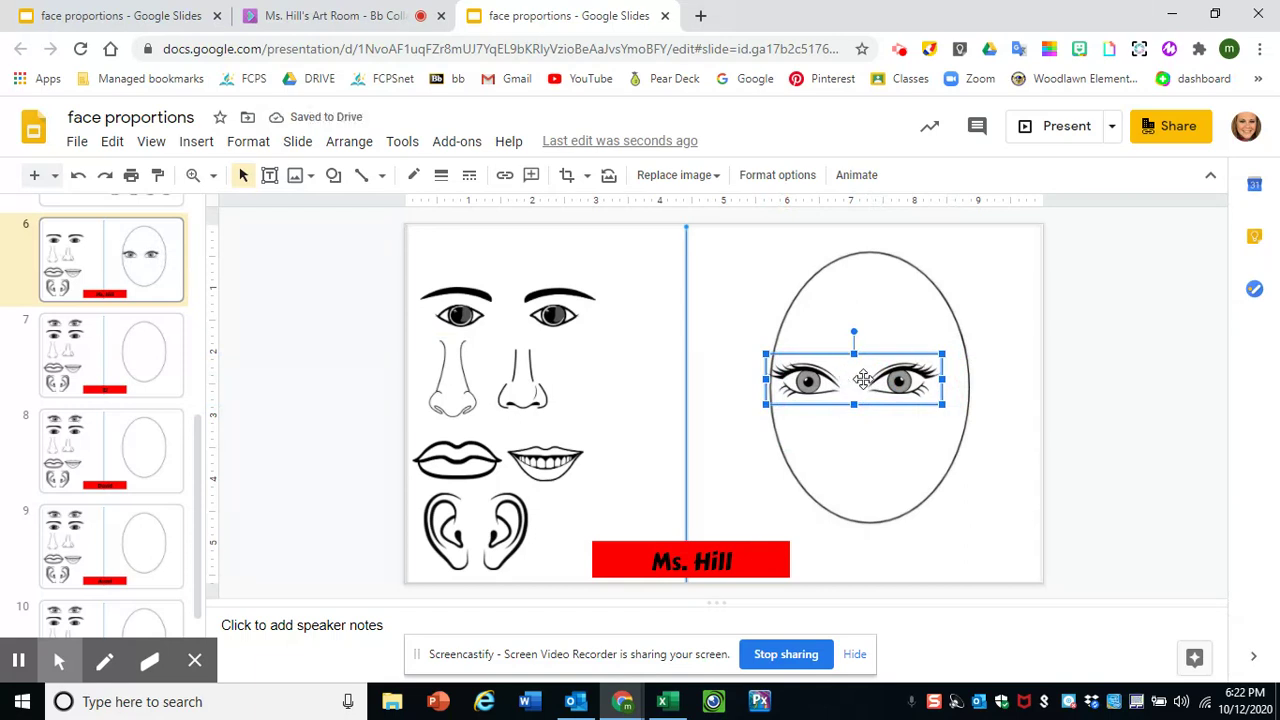
pyautogui.moveTo(862, 378)
pyautogui.mouseDown()
pyautogui.moveTo(943, 383)
pyautogui.moveTo(878, 378)
pyautogui.mouseUp()
pyautogui.click(882, 378)
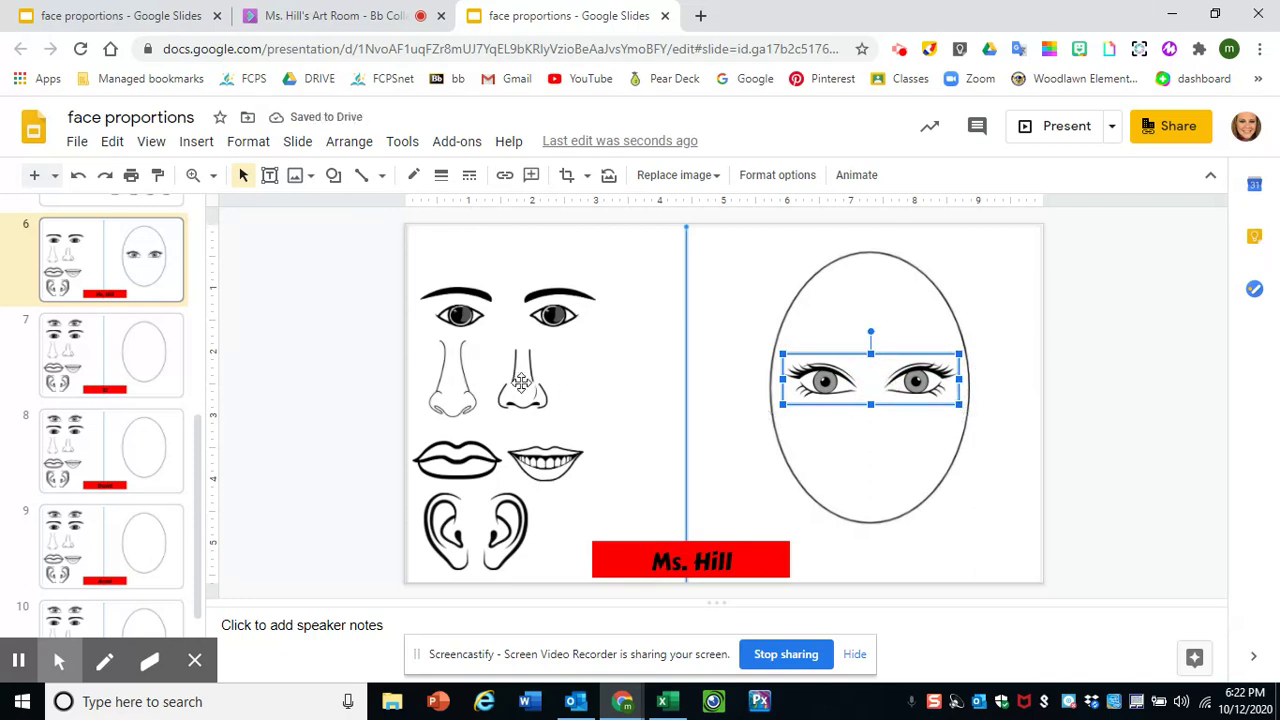
# - Place a shrunken left nose below the eyes and an enlarged toothy smiling mouth beneath it
pyautogui.moveTo(468, 379); pyautogui.dragTo(918, 402)
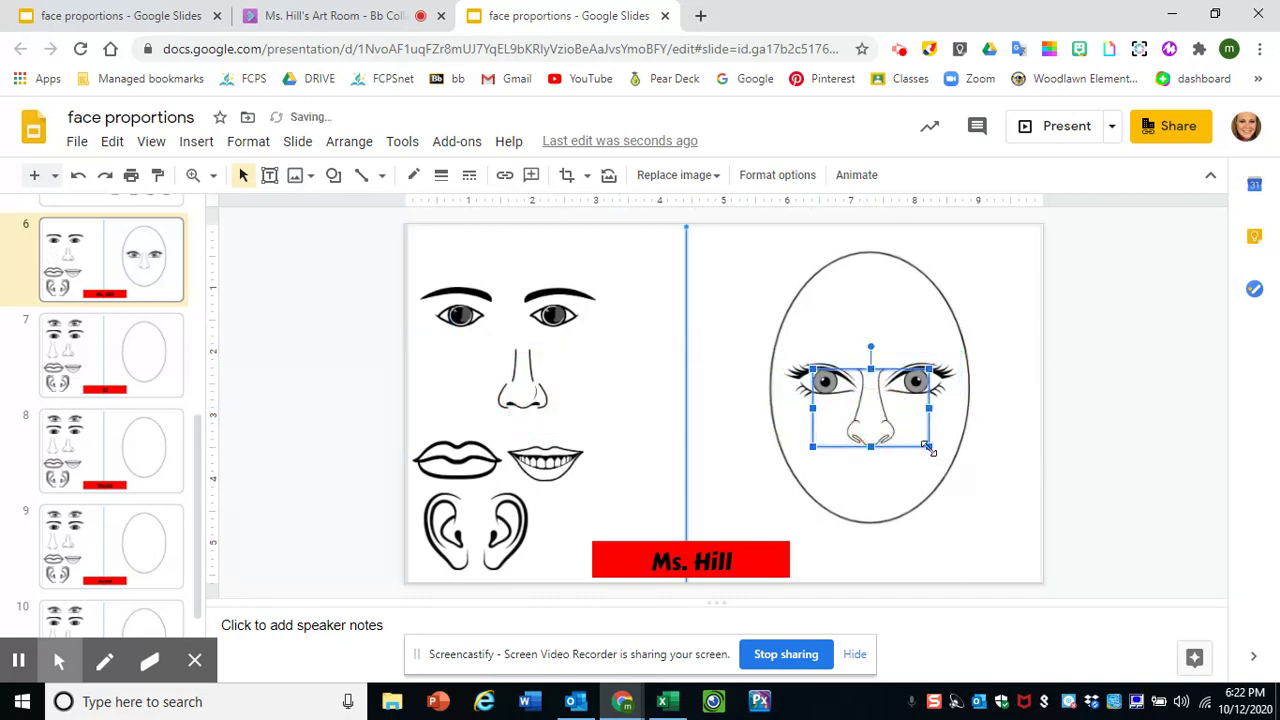
pyautogui.moveTo(928, 448); pyautogui.dragTo(874, 425)
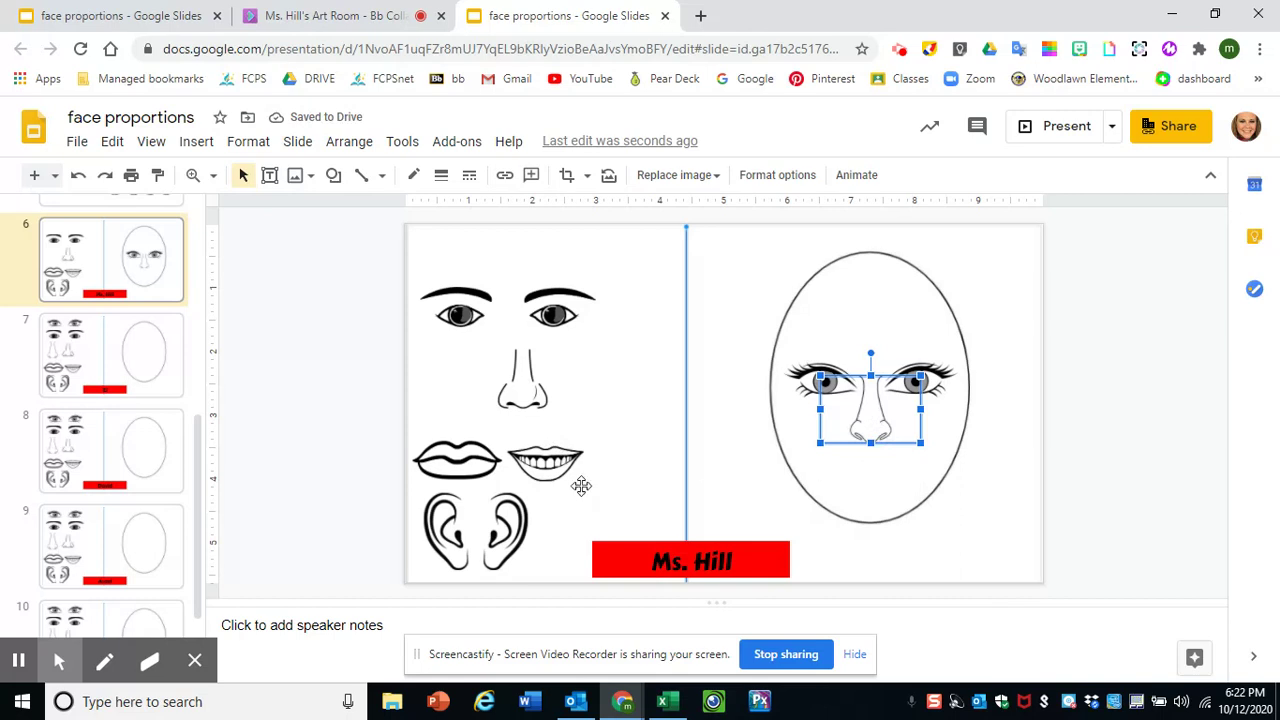
pyautogui.moveTo(550, 465); pyautogui.dragTo(879, 468)
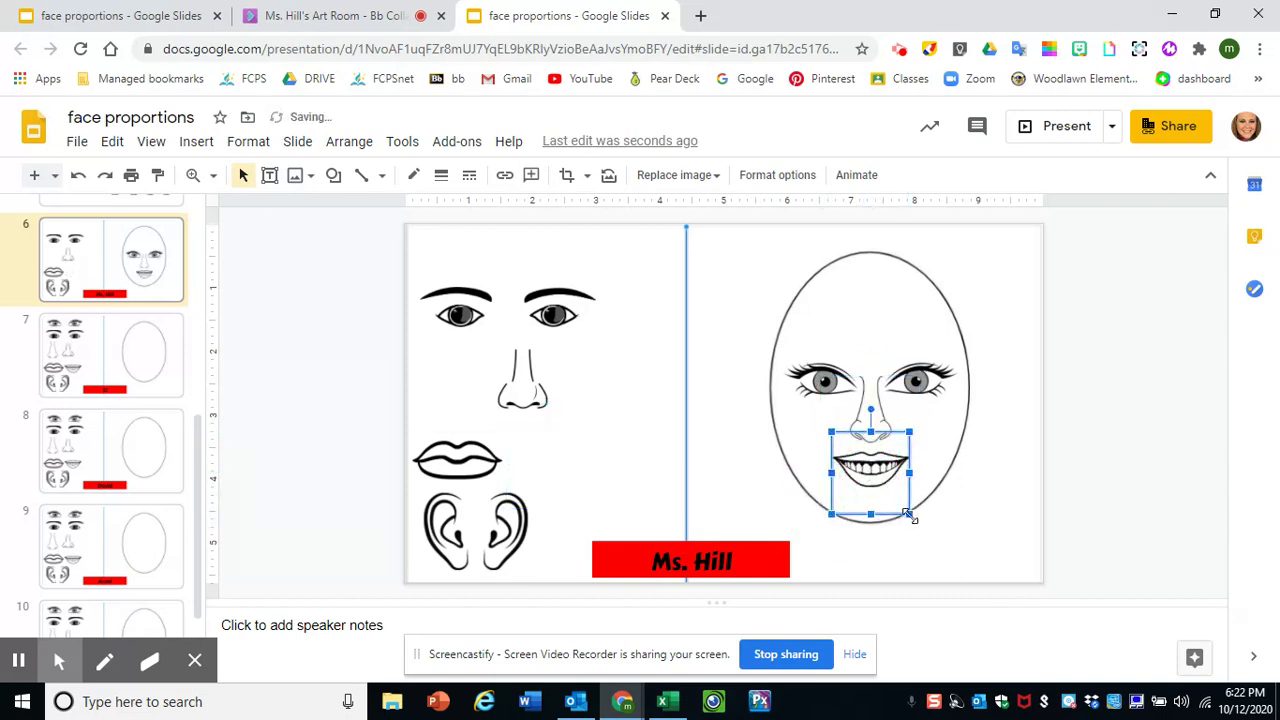
pyautogui.click(908, 514)
pyautogui.moveTo(908, 514)
pyautogui.mouseDown()
pyautogui.moveTo(924, 520)
pyautogui.moveTo(914, 528)
pyautogui.mouseUp()
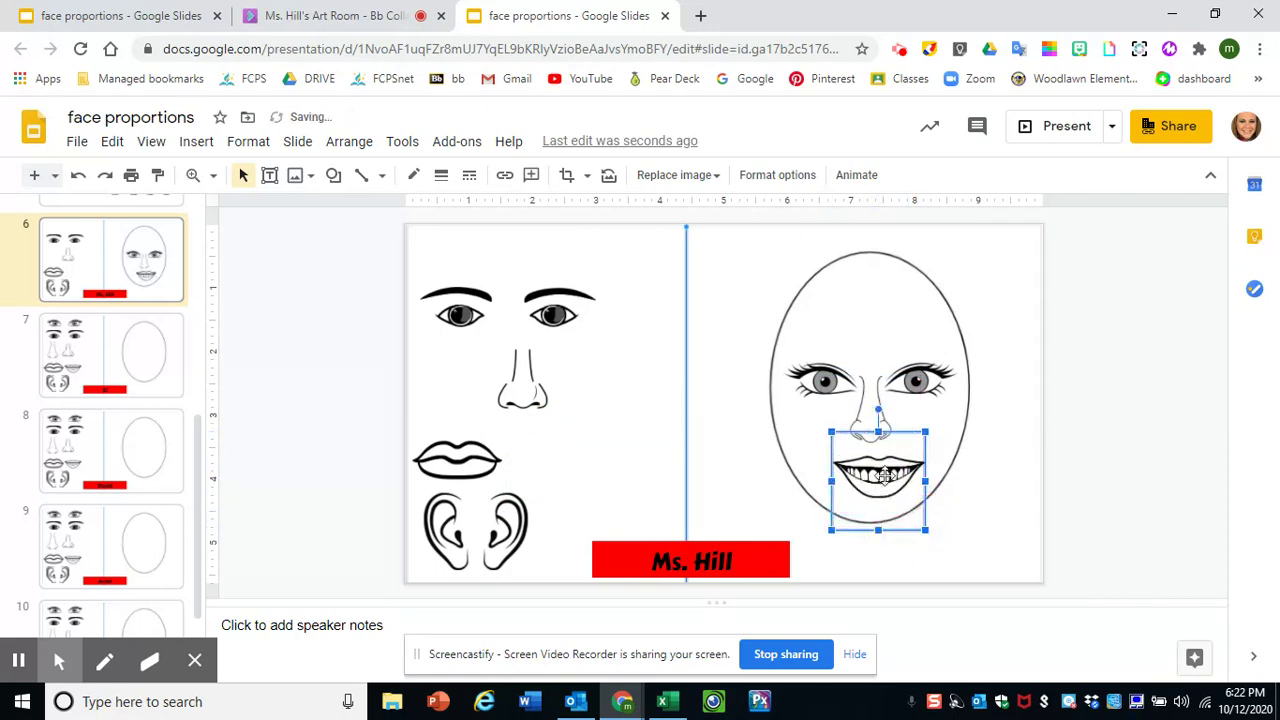
pyautogui.moveTo(885, 477); pyautogui.dragTo(878, 470)
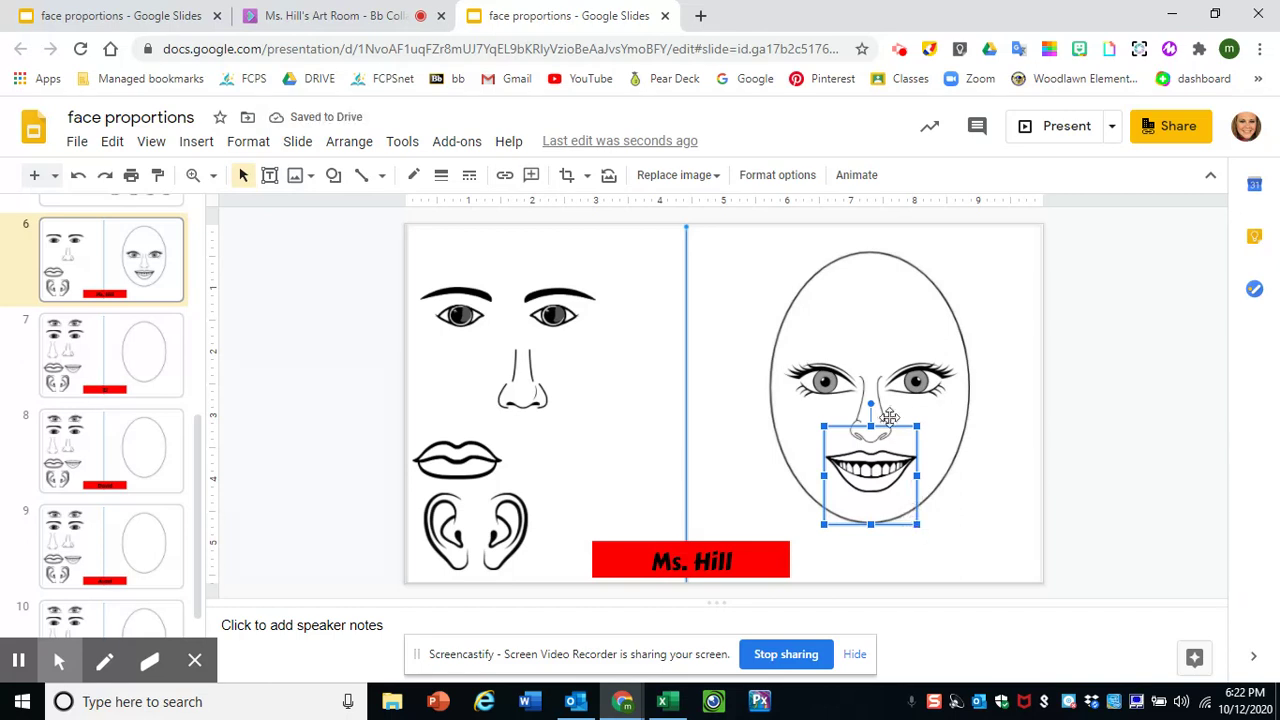
# - Attach ears to the right and left sides of the face oval at eye level
pyautogui.moveTo(508, 514); pyautogui.dragTo(986, 388)
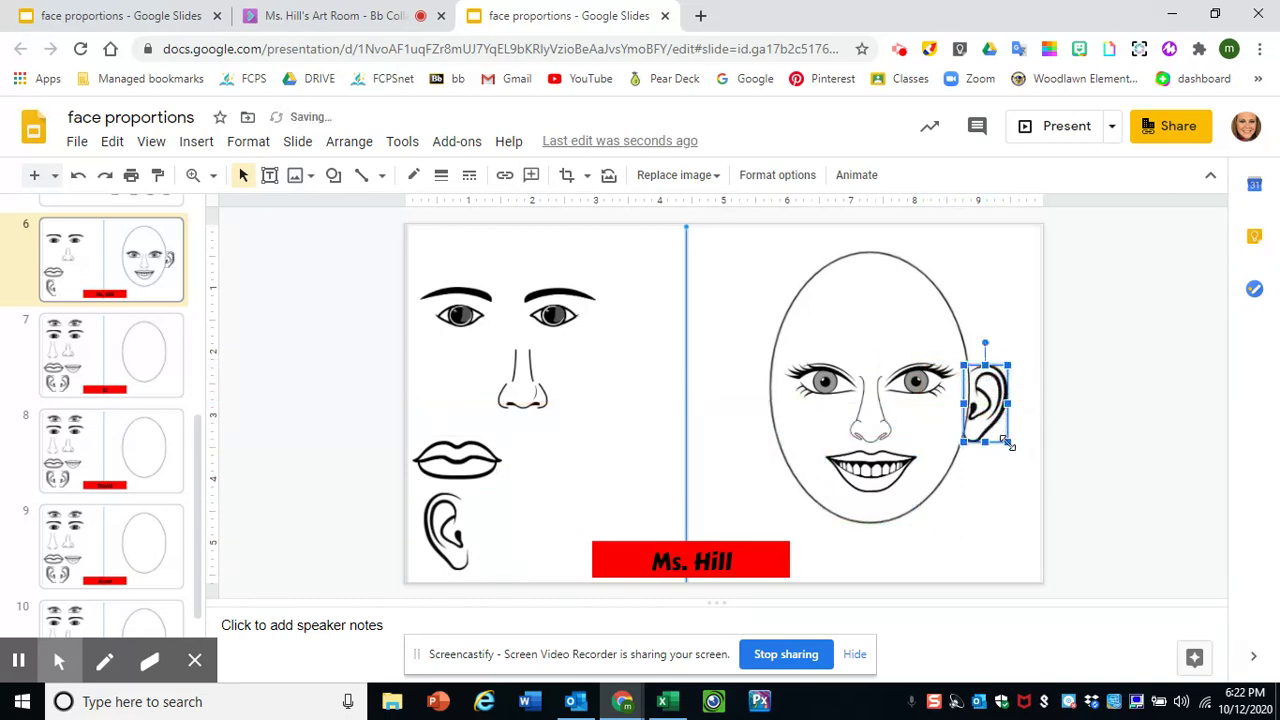
pyautogui.moveTo(1008, 444); pyautogui.dragTo(1002, 432)
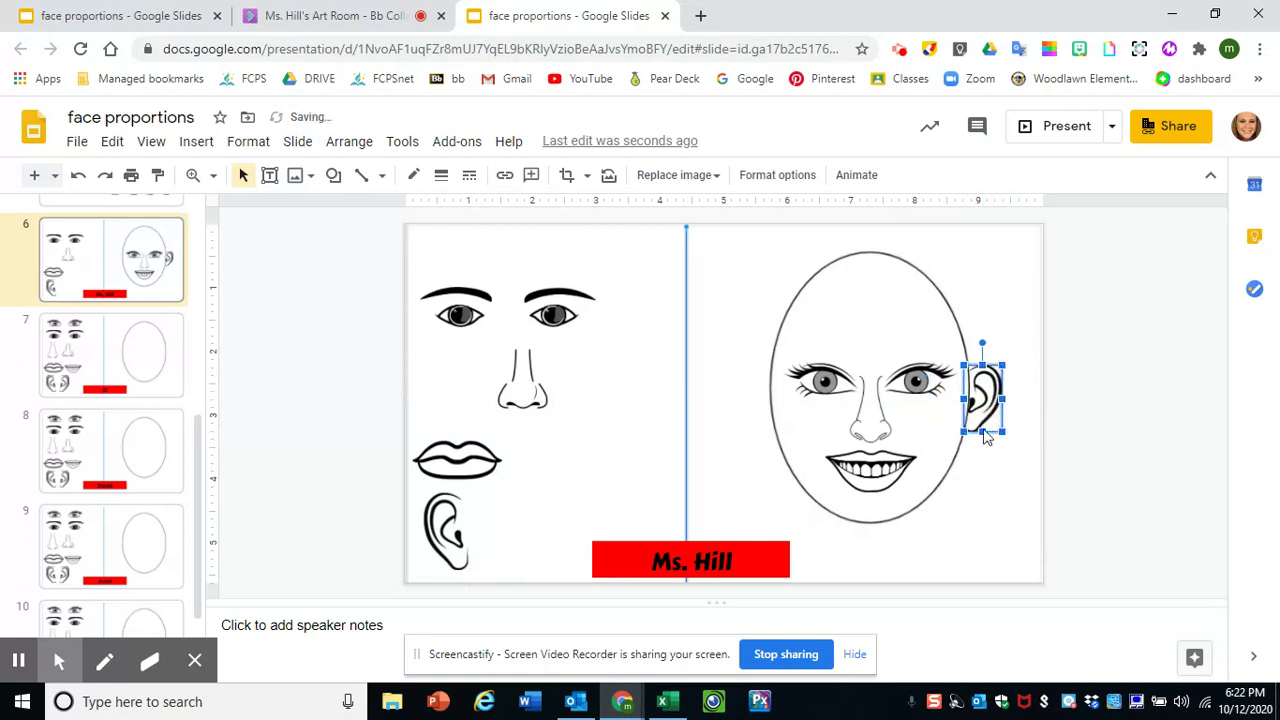
pyautogui.moveTo(980, 388); pyautogui.dragTo(977, 393)
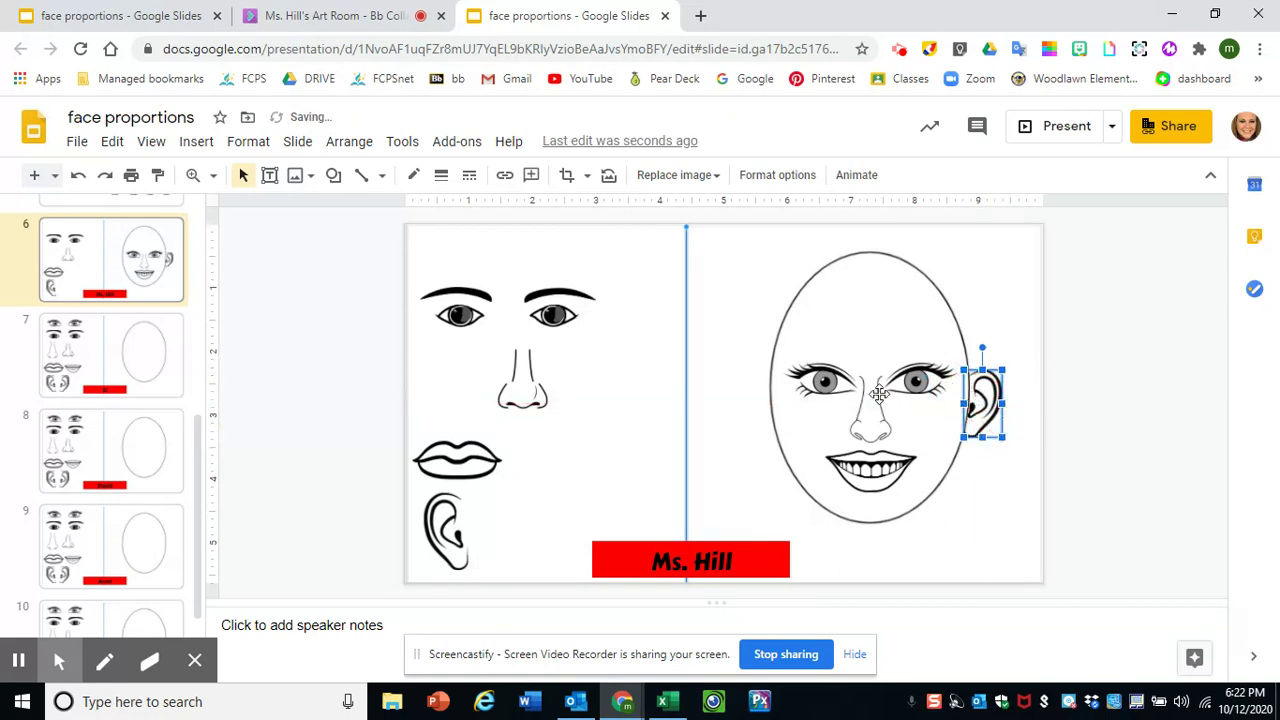
pyautogui.moveTo(442, 522); pyautogui.dragTo(758, 396)
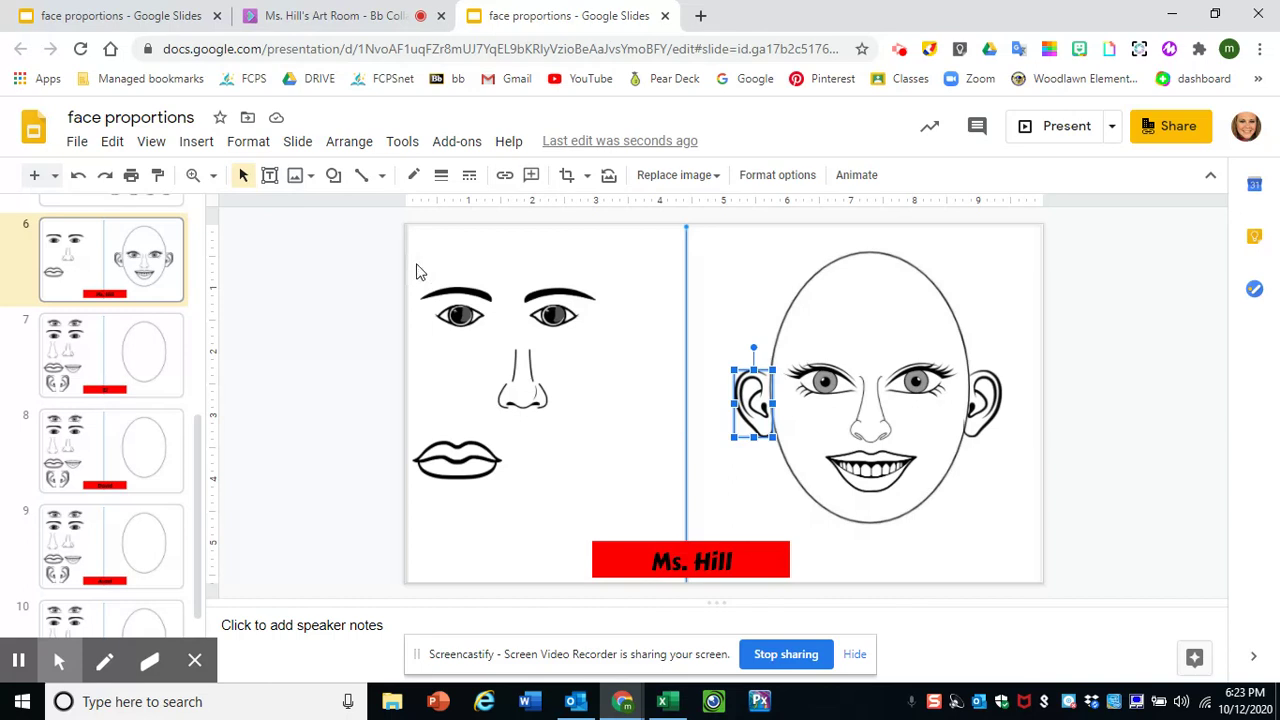
# - Scribble a curved neck line from the right cheek toward the slide's bottom-right
pyautogui.click(381, 177)
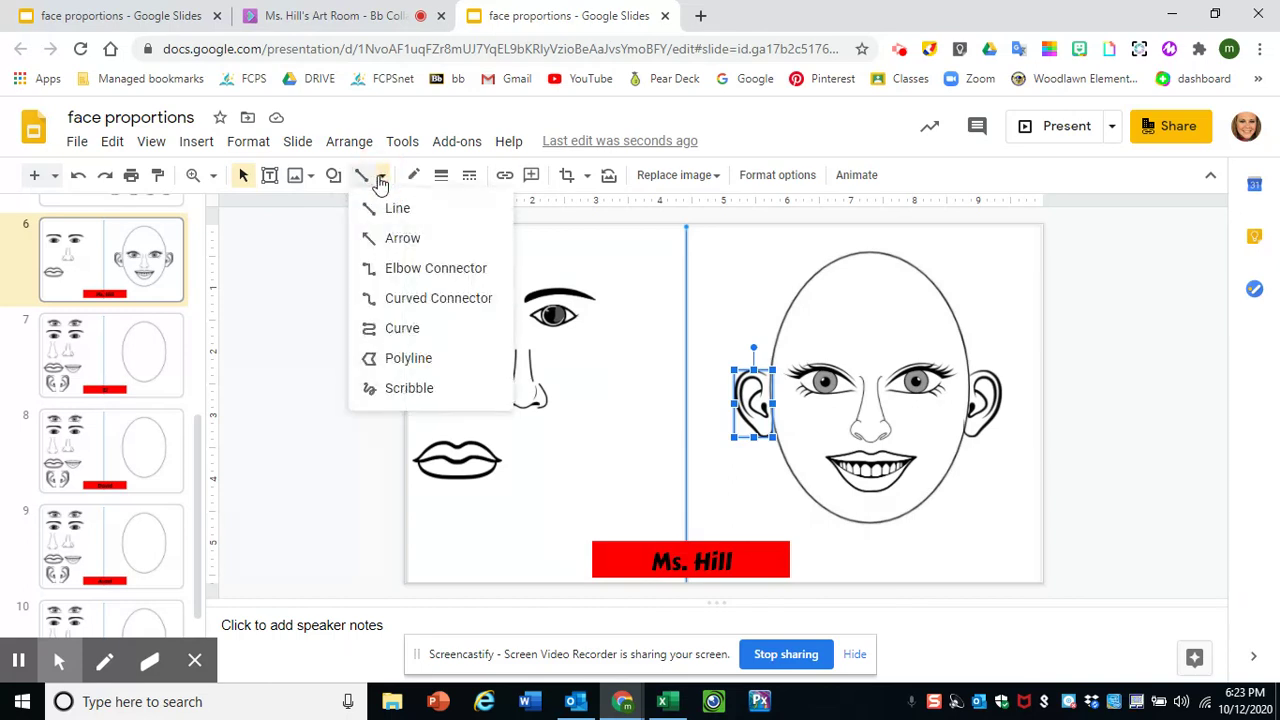
pyautogui.click(405, 390)
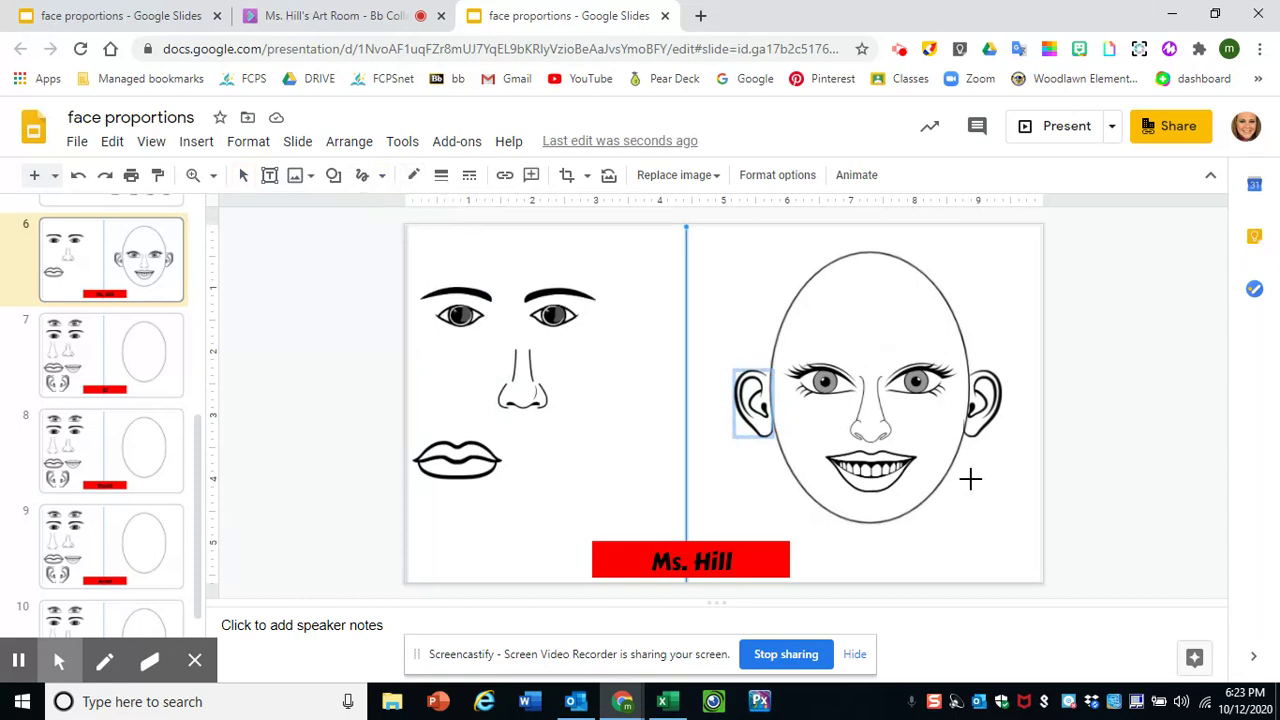
pyautogui.moveTo(962, 440)
pyautogui.mouseDown()
pyautogui.moveTo(946, 525)
pyautogui.moveTo(1053, 562)
pyautogui.mouseUp()
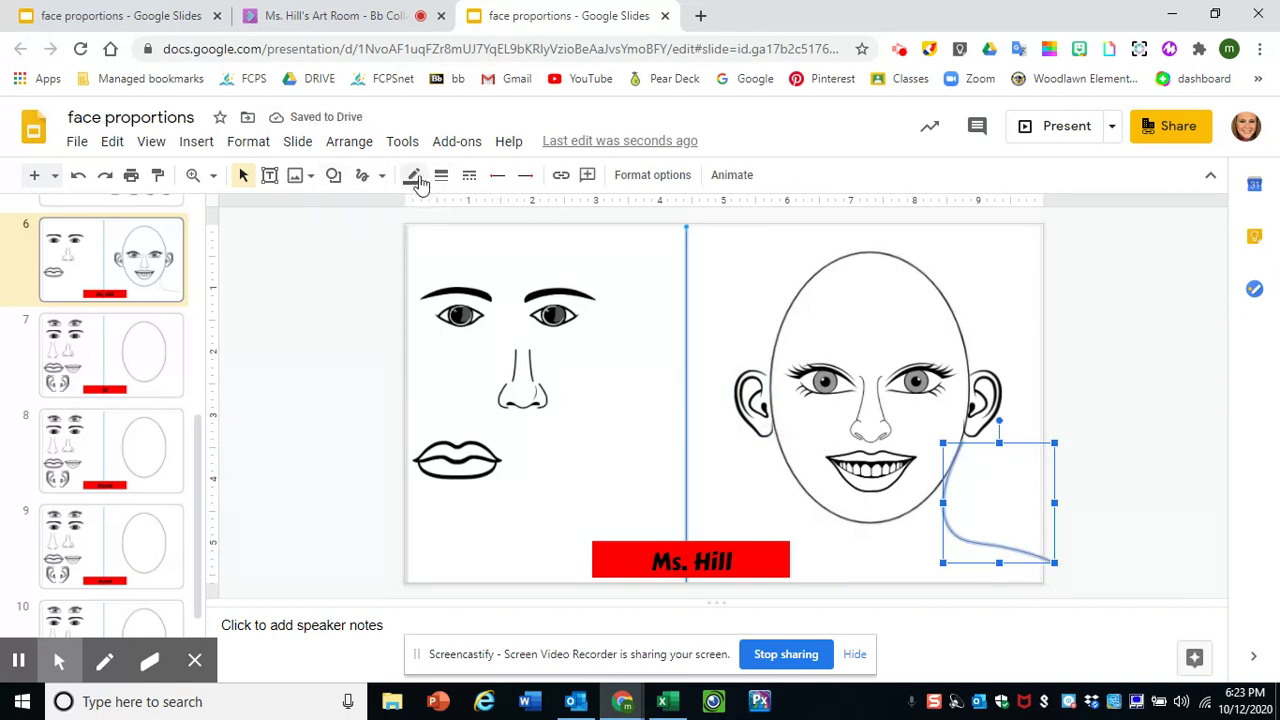
# - Make the scribbled neck line green and deselect it
pyautogui.click(413, 177)
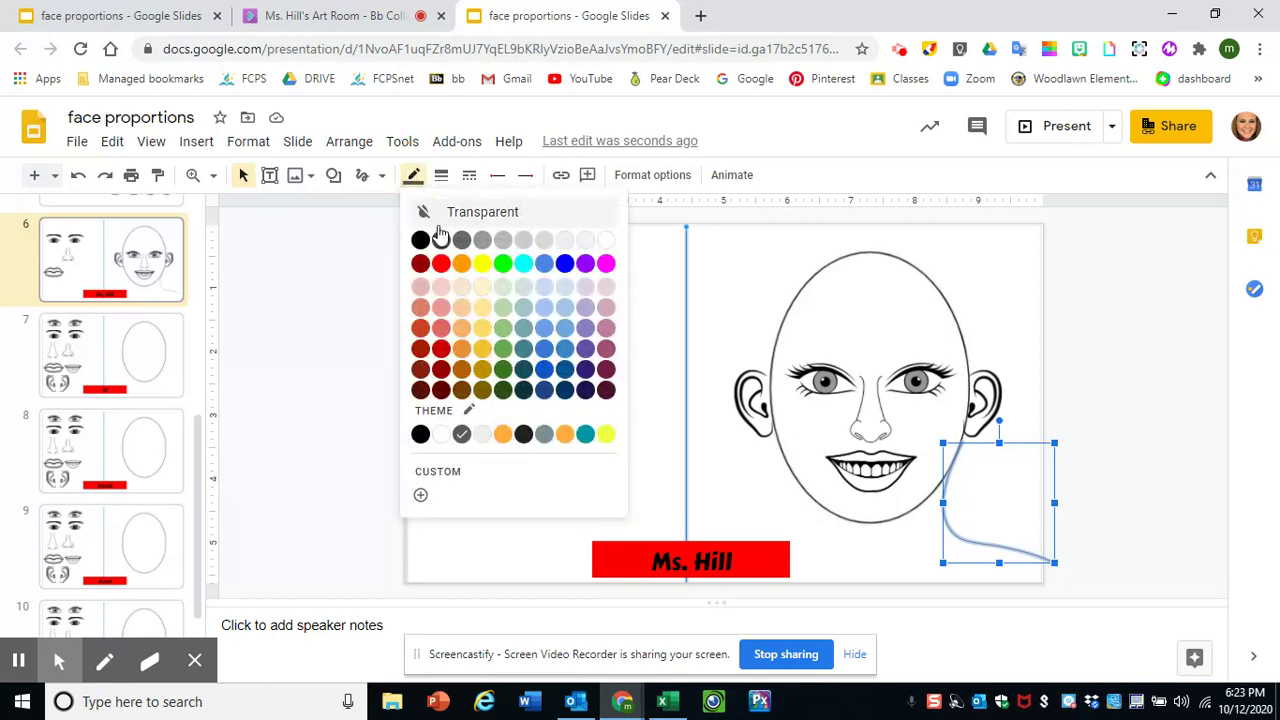
pyautogui.click(502, 264)
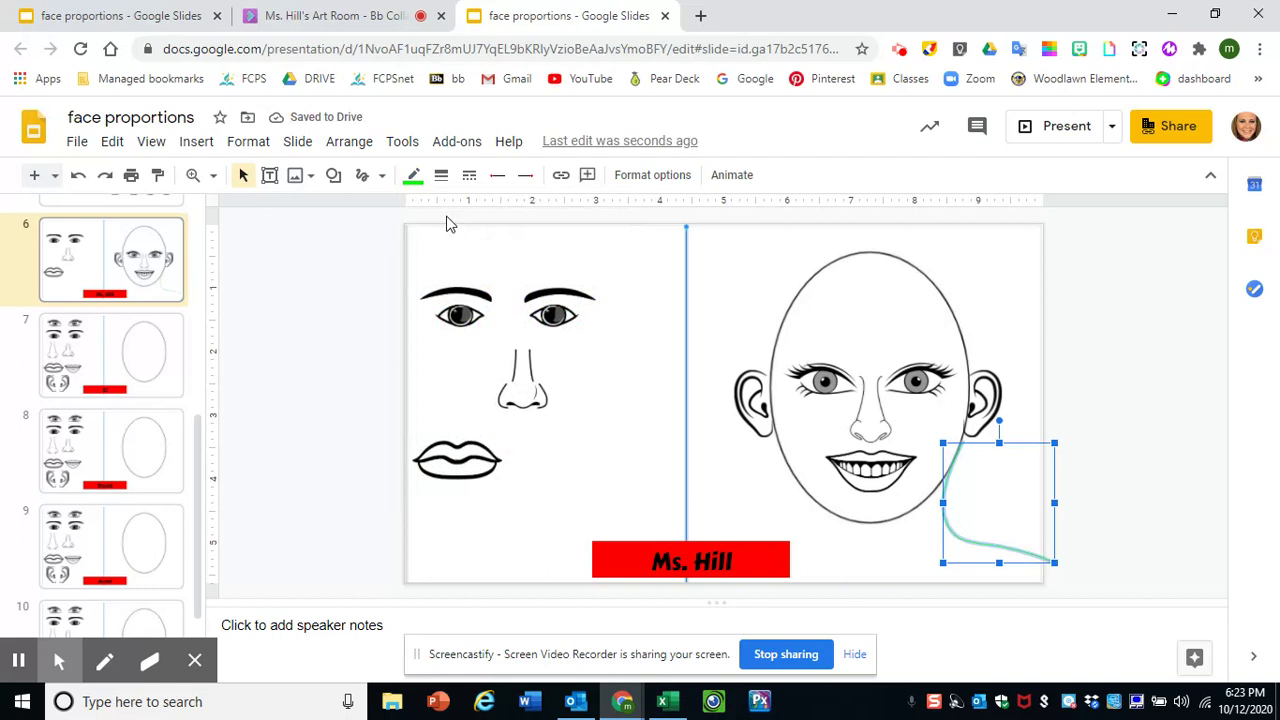
pyautogui.click(362, 176)
pyautogui.click(381, 176)
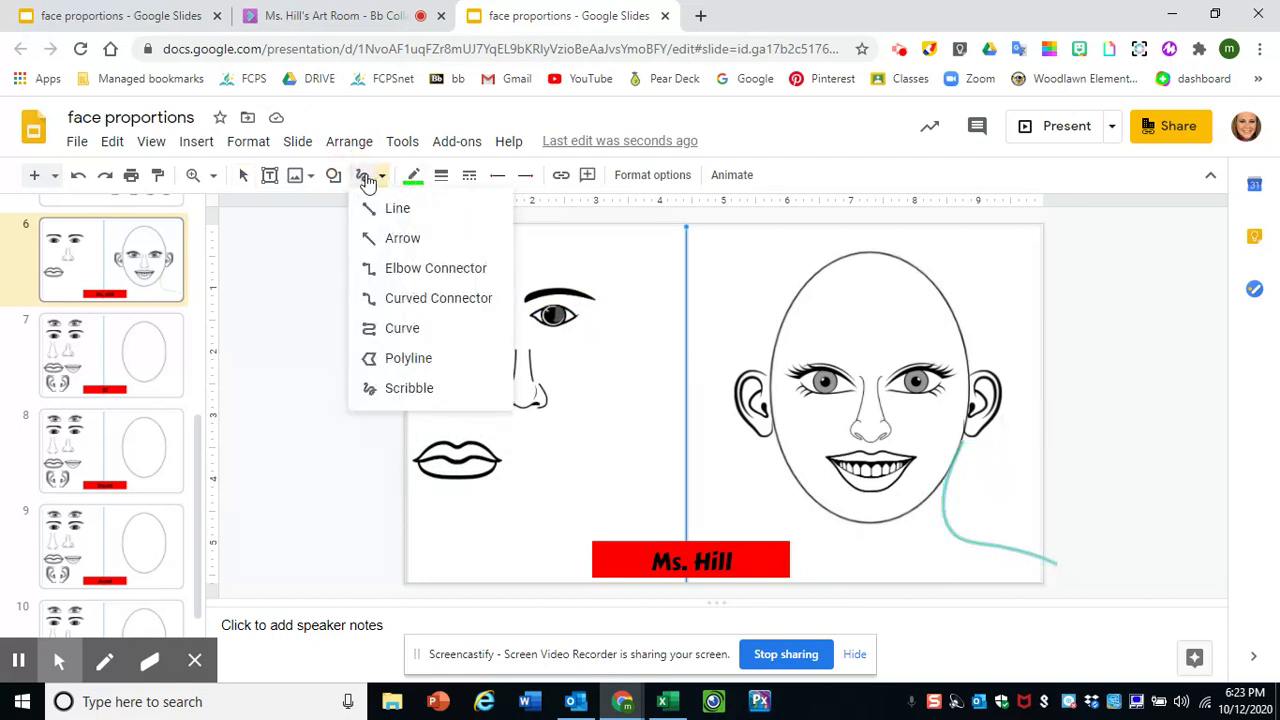
pyautogui.click(391, 389)
pyautogui.press('Escape')
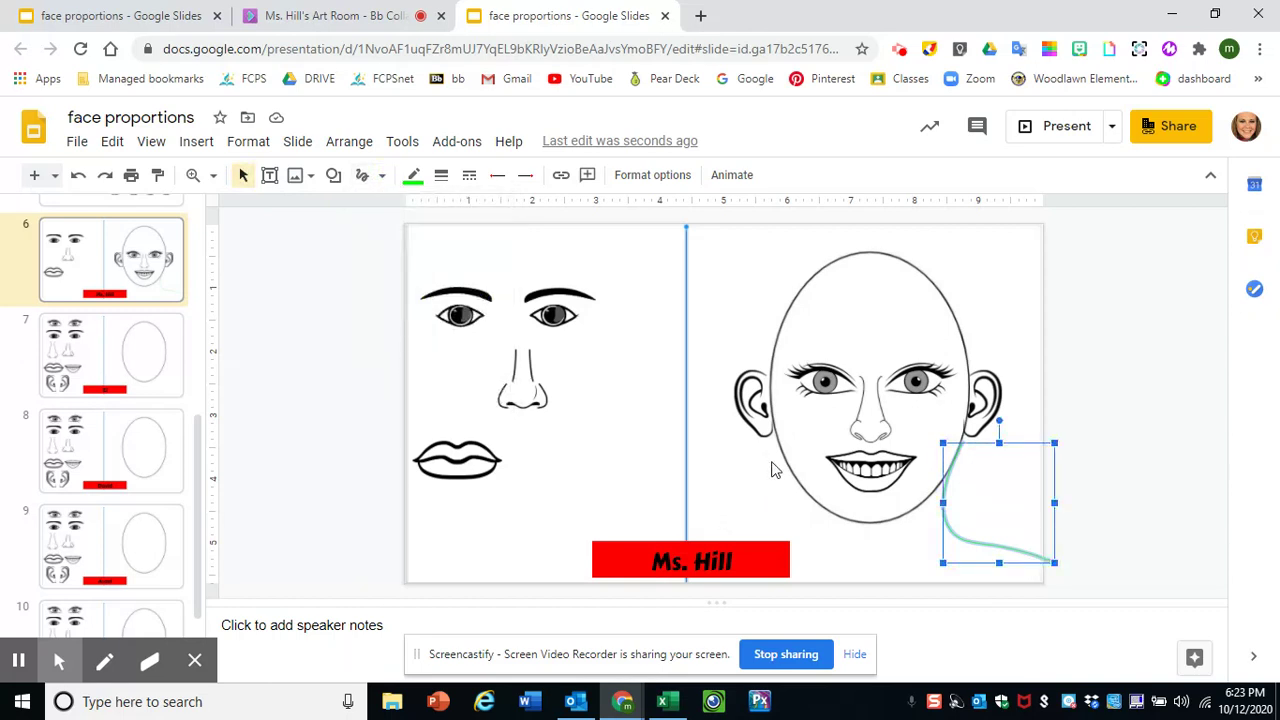
pyautogui.click(778, 464)
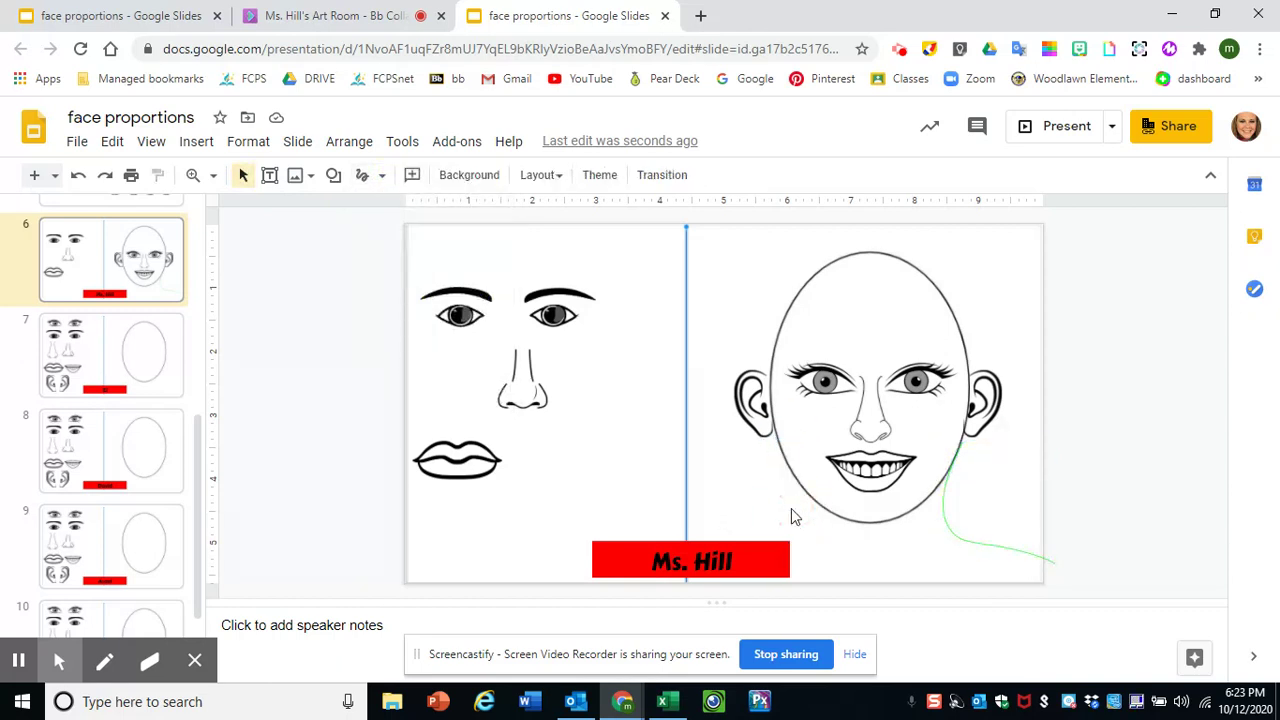
# - Scribble a neck line from the left jaw toward the red name bar, restoring it after a delete
pyautogui.click(381, 176)
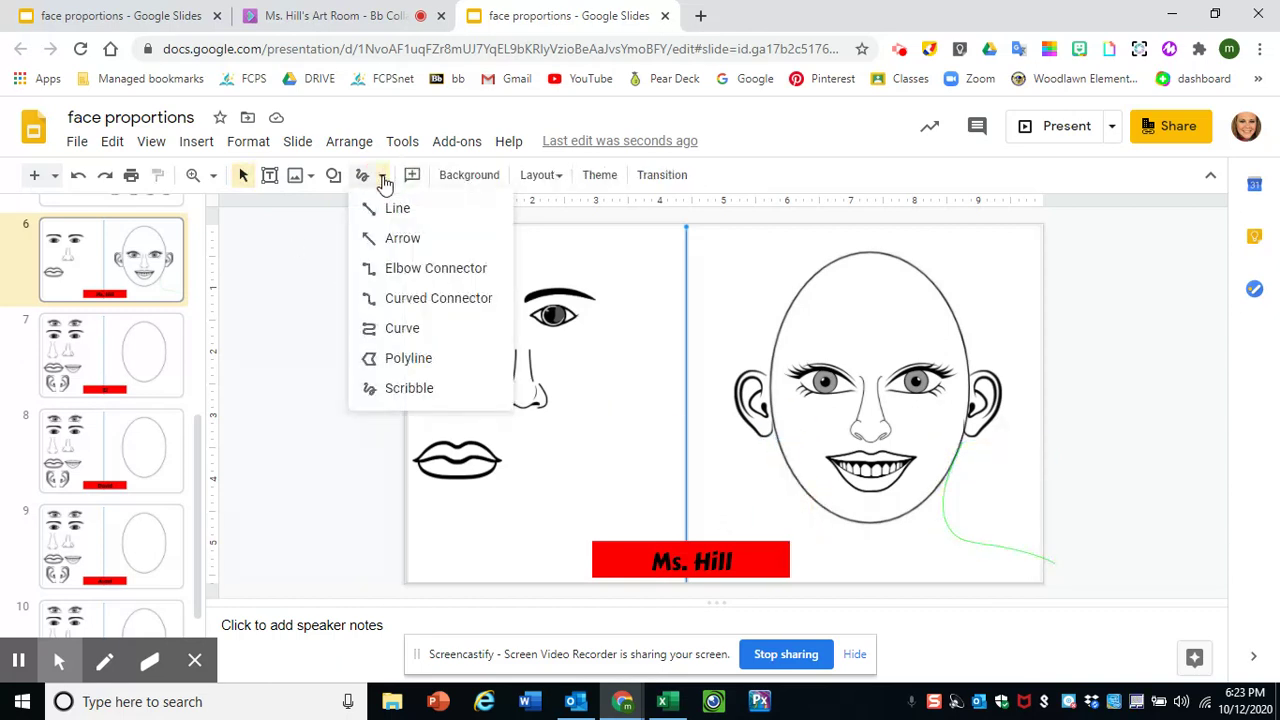
pyautogui.click(410, 386)
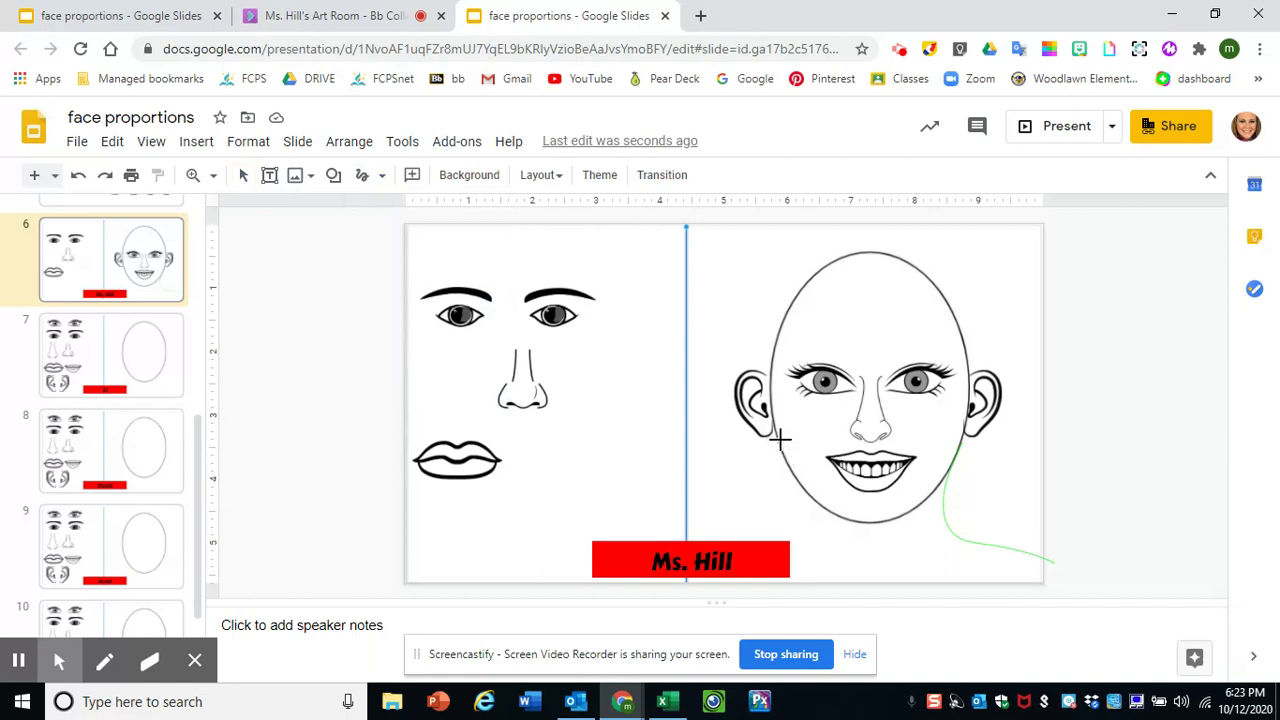
pyautogui.moveTo(778, 440)
pyautogui.mouseDown()
pyautogui.moveTo(797, 517)
pyautogui.moveTo(684, 562)
pyautogui.mouseUp()
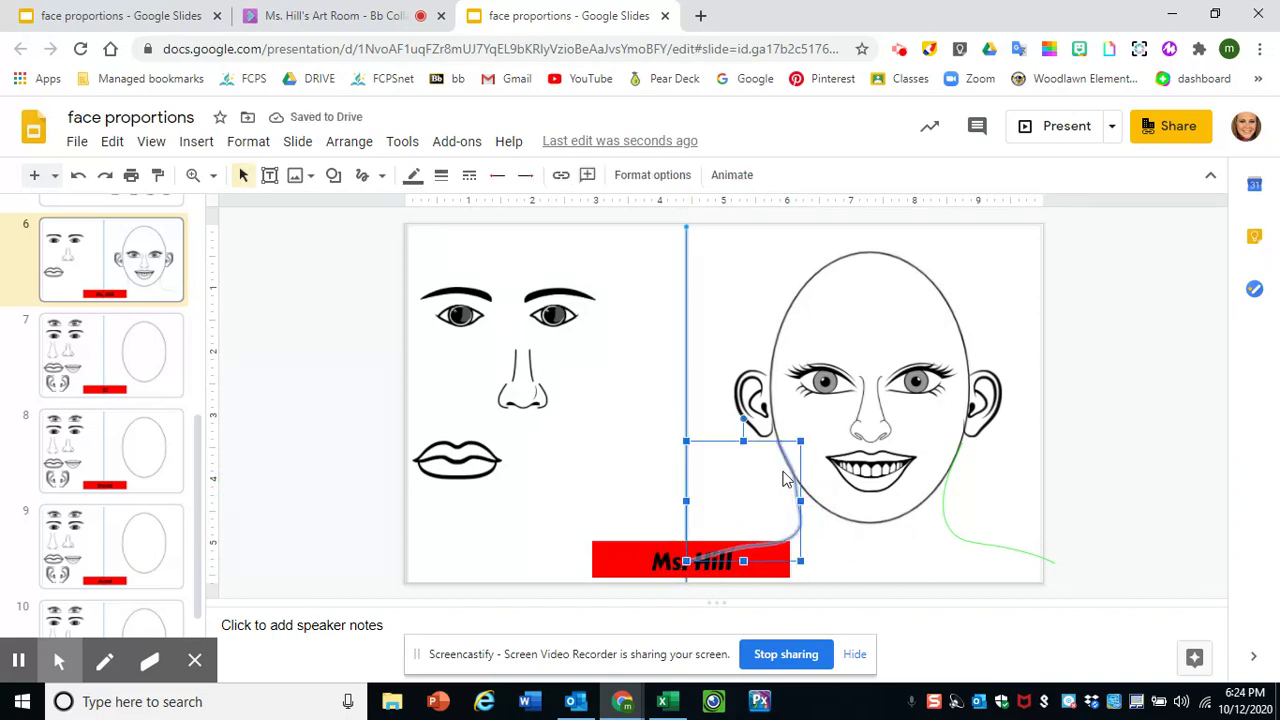
pyautogui.press('Delete')
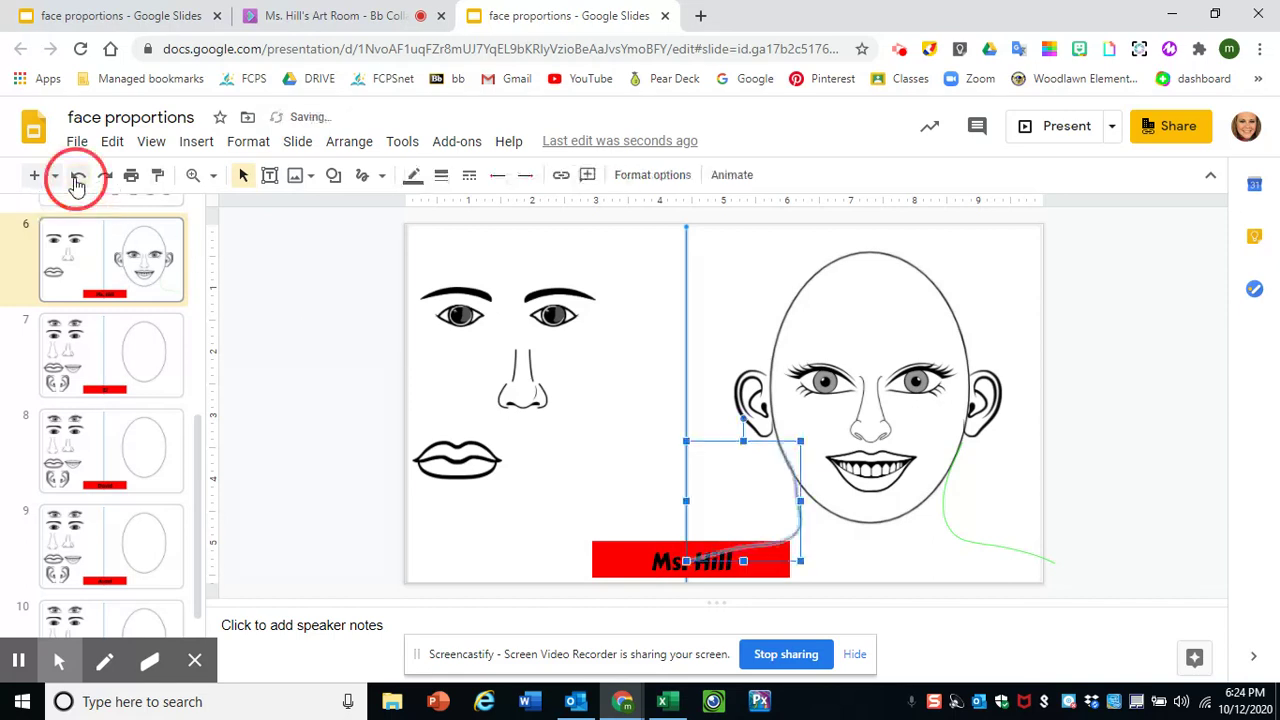
pyautogui.click(104, 175)
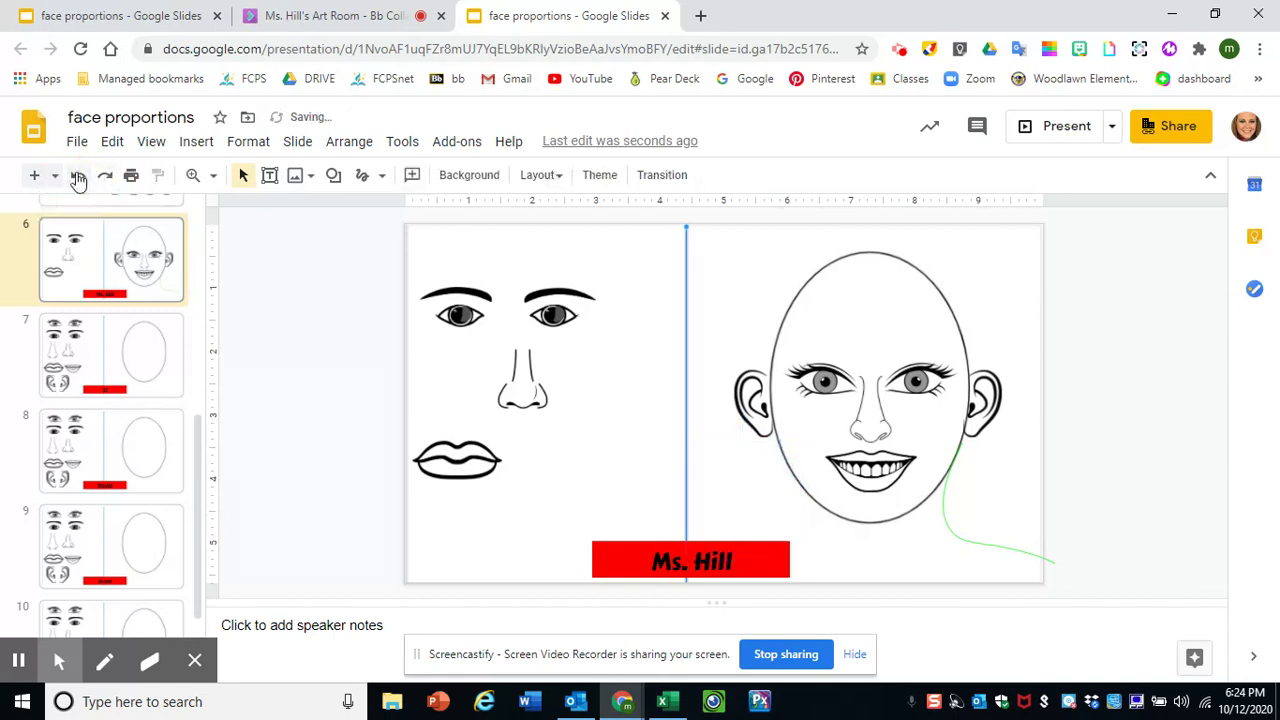
pyautogui.click(78, 175)
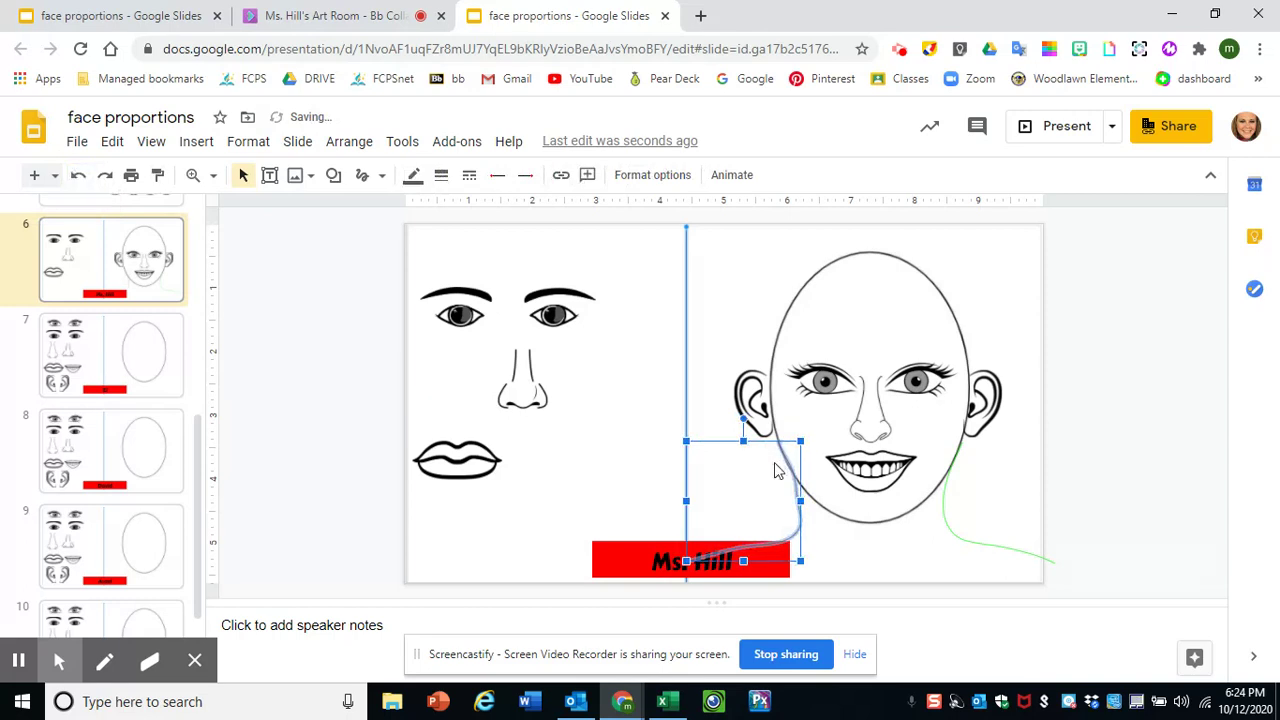
pyautogui.click(857, 550)
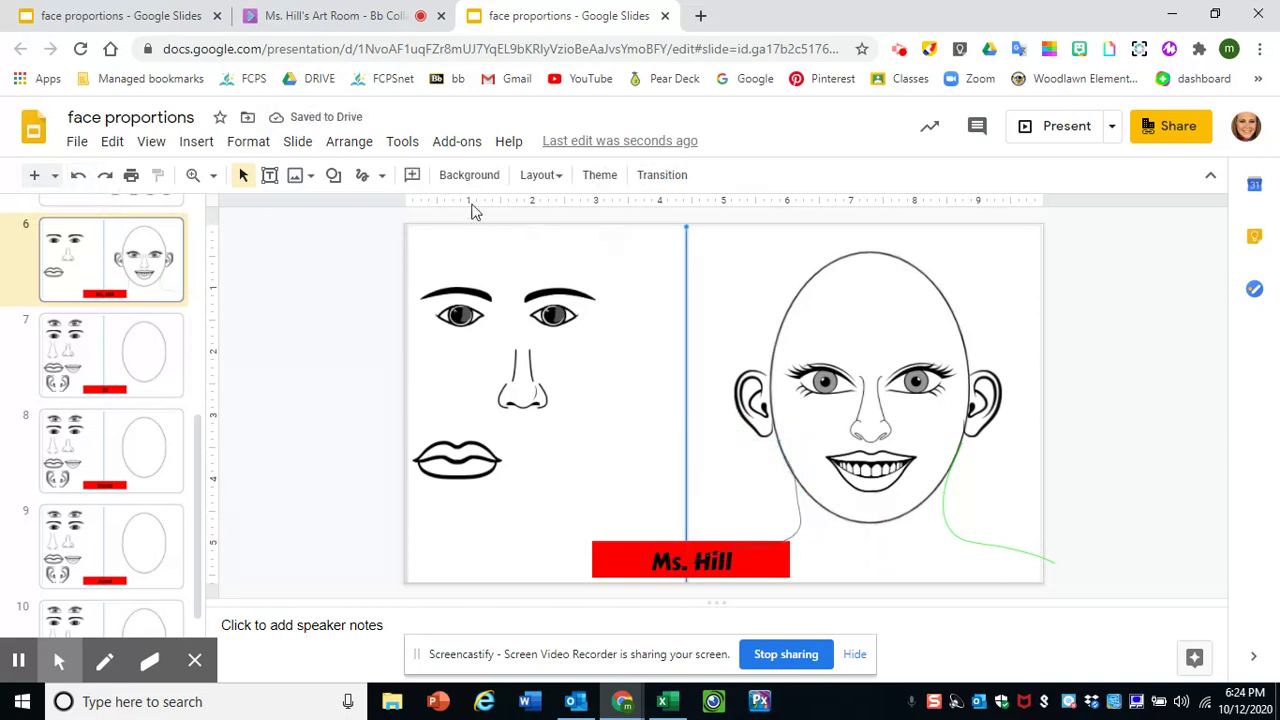
pyautogui.moveTo(200, 440); pyautogui.dragTo(197, 365)
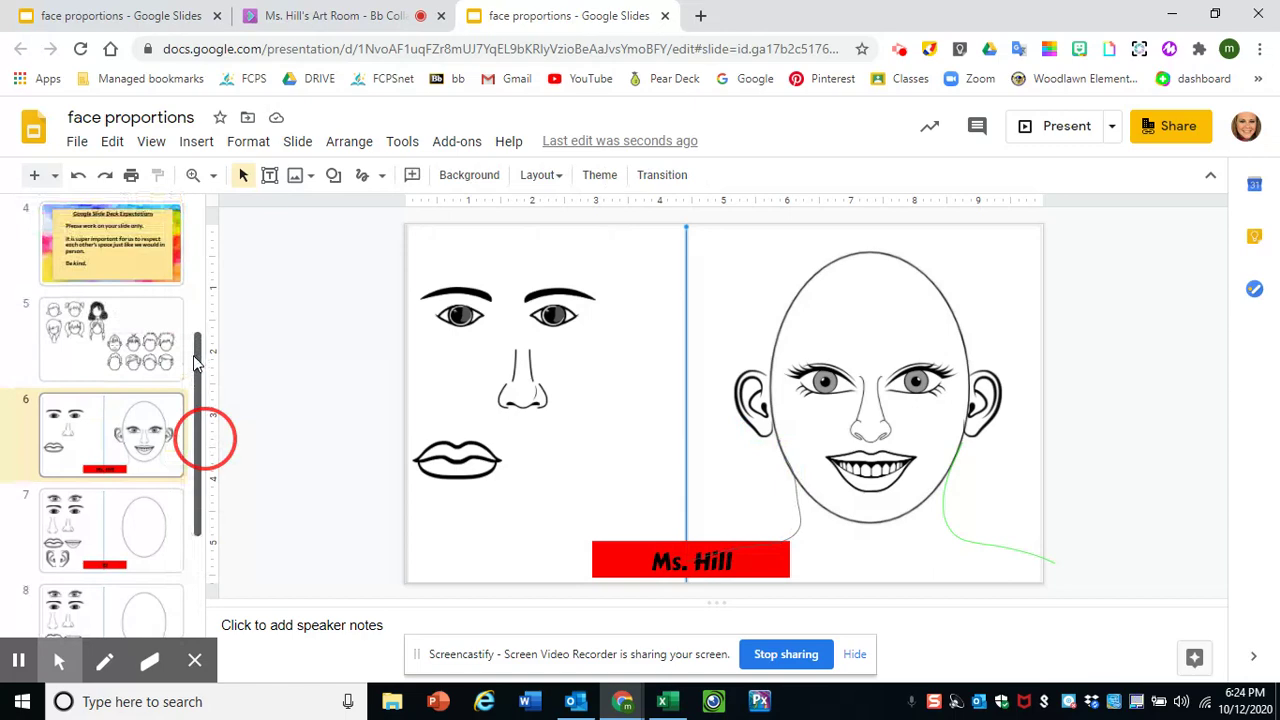
pyautogui.click(135, 352)
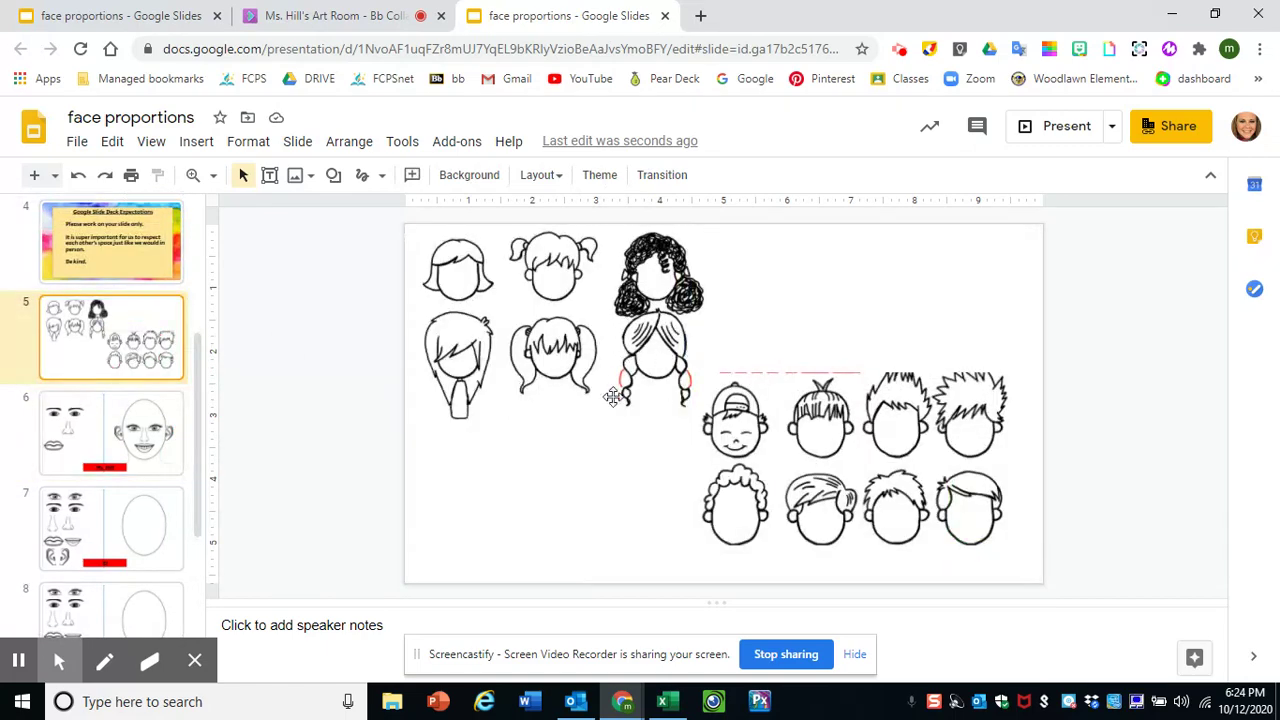
pyautogui.click(142, 443)
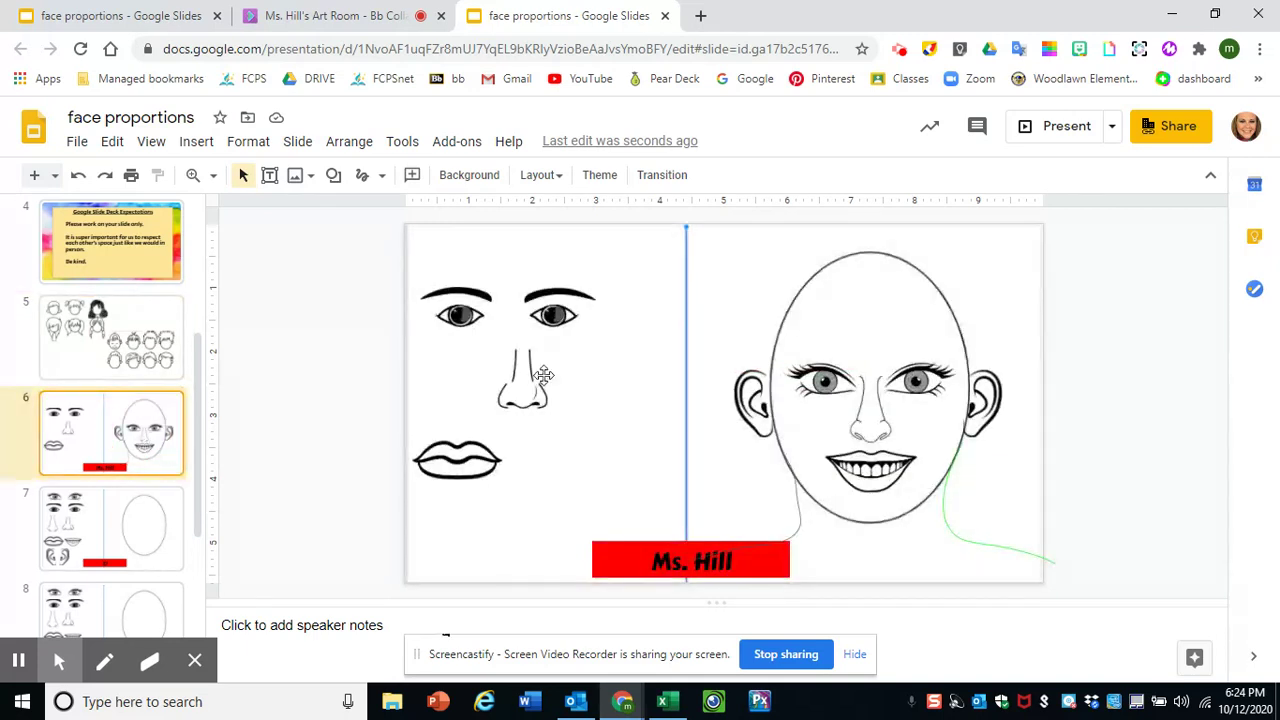
# - Scribble hair strands from the head top to the left and right temples
pyautogui.click(381, 177)
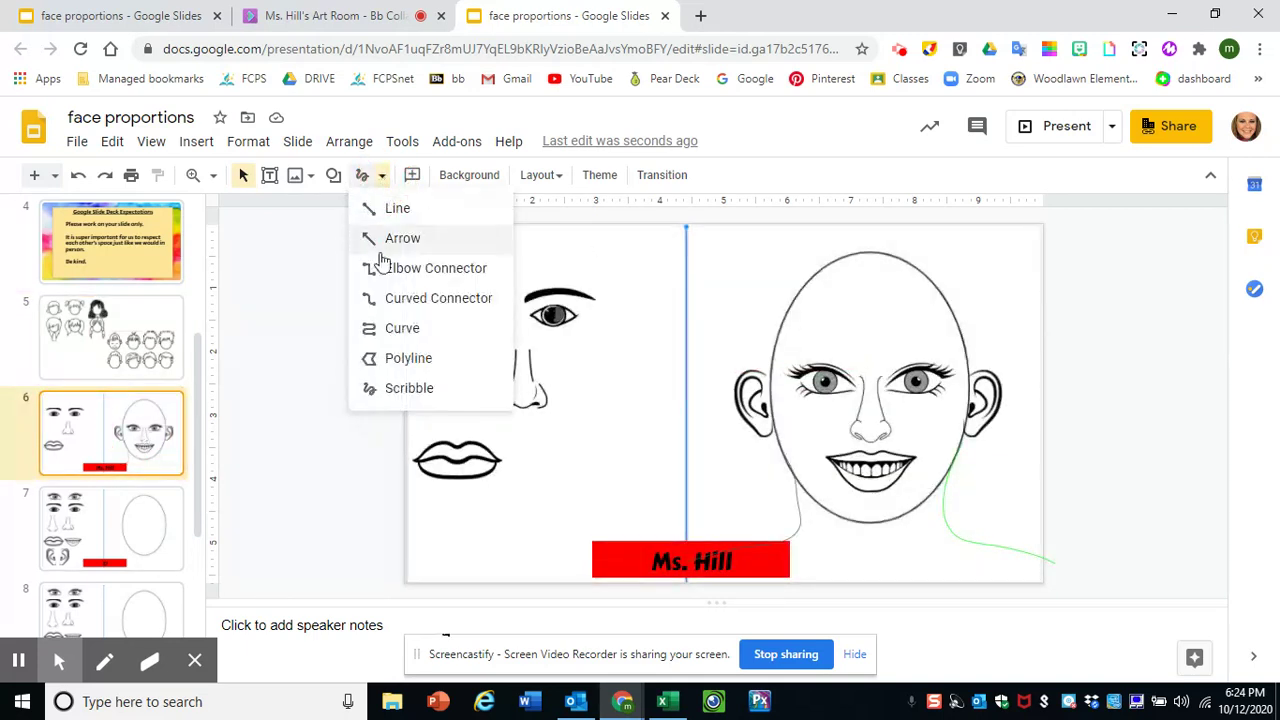
pyautogui.click(408, 388)
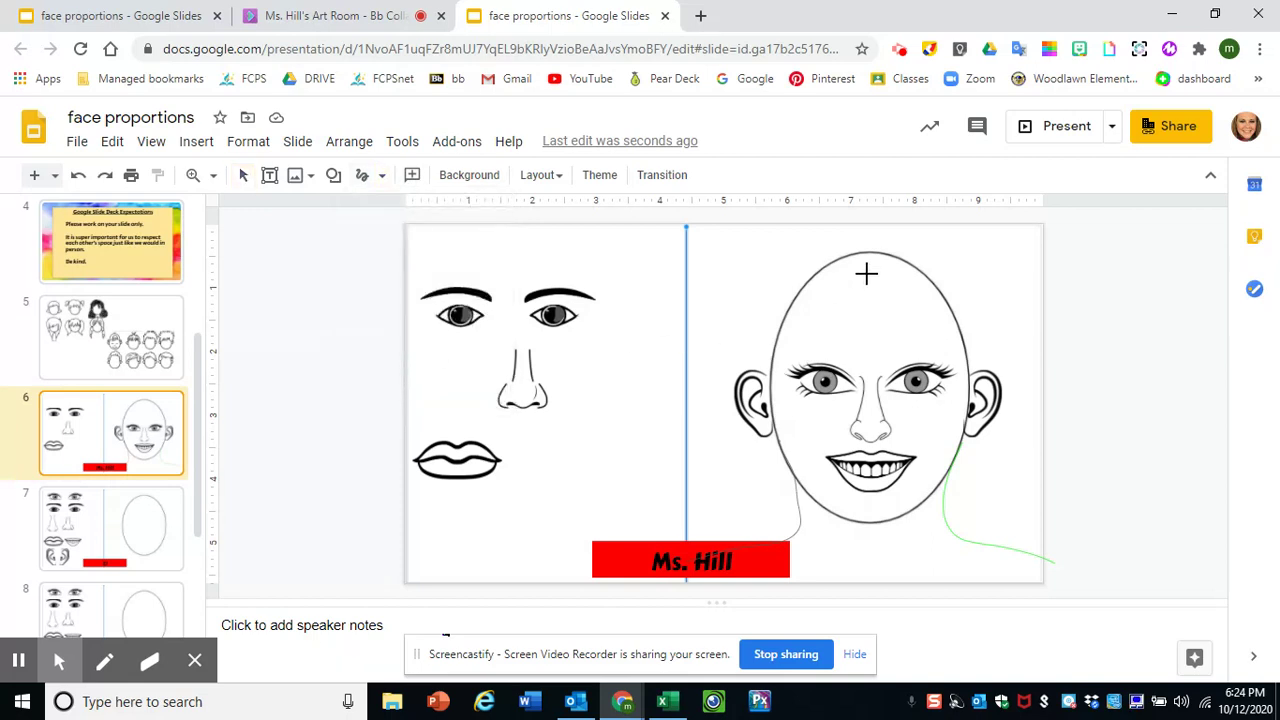
pyautogui.moveTo(866, 258)
pyautogui.mouseDown()
pyautogui.moveTo(868, 292)
pyautogui.moveTo(845, 322)
pyautogui.moveTo(770, 371)
pyautogui.mouseUp()
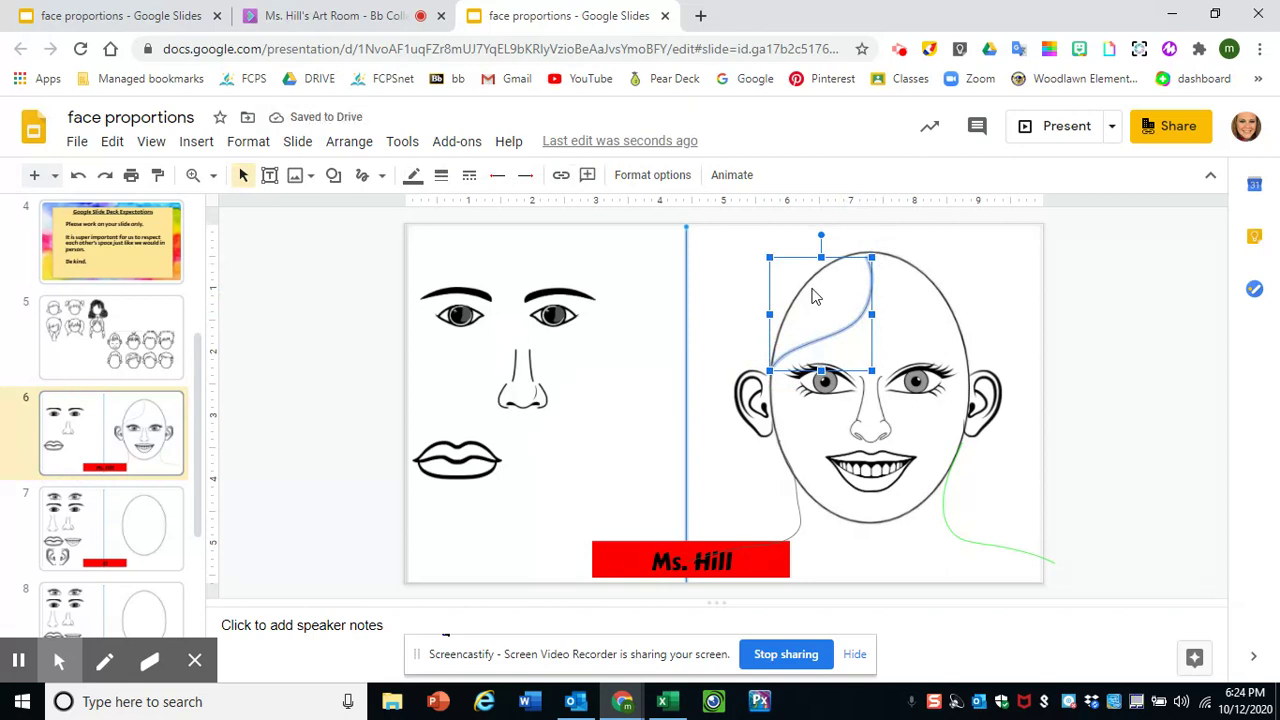
pyautogui.click(381, 175)
pyautogui.click(398, 388)
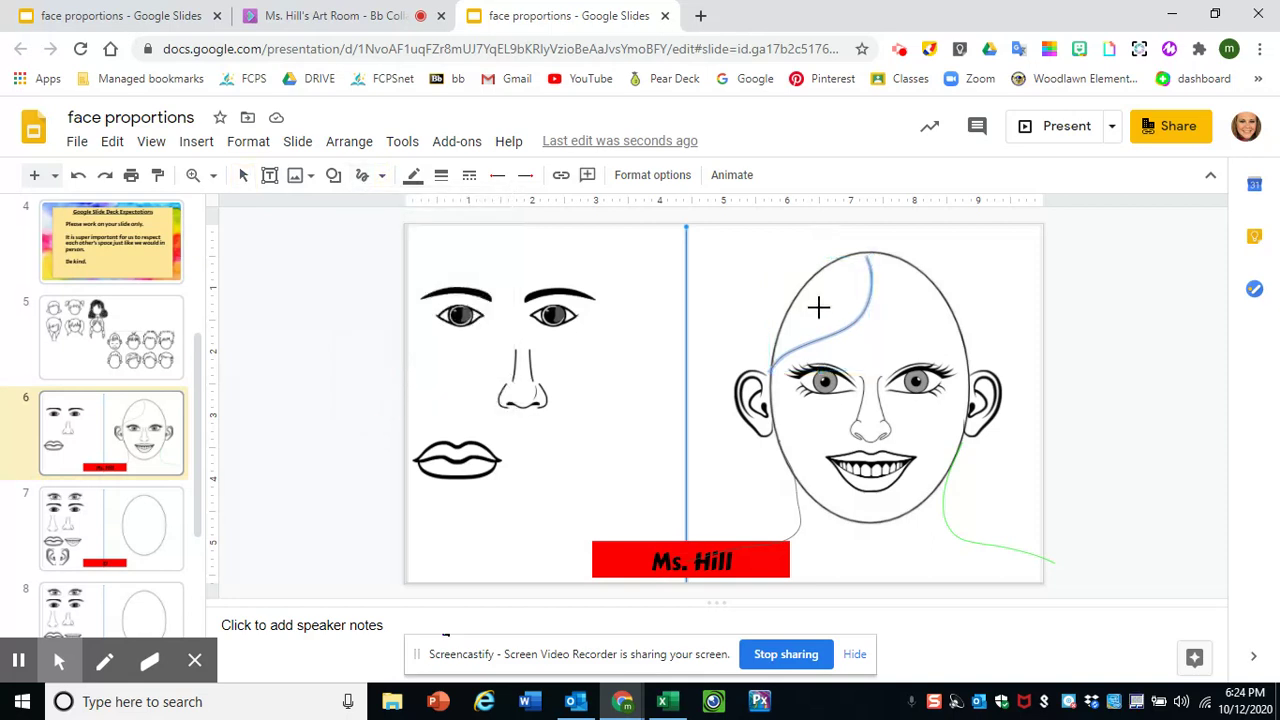
pyautogui.moveTo(867, 259)
pyautogui.mouseDown()
pyautogui.moveTo(931, 331)
pyautogui.moveTo(975, 356)
pyautogui.mouseUp()
# - Scribble long hair falling down the left and right sides of the face past the ears
pyautogui.click(381, 175)
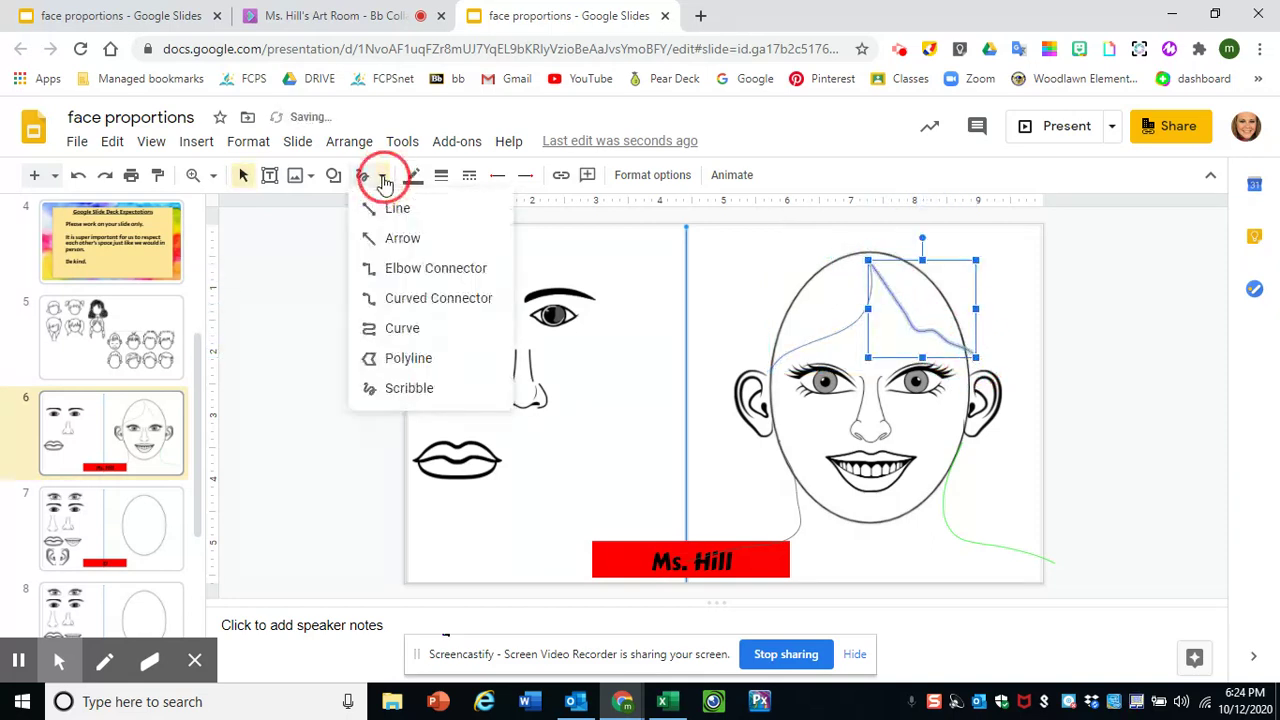
pyautogui.click(395, 388)
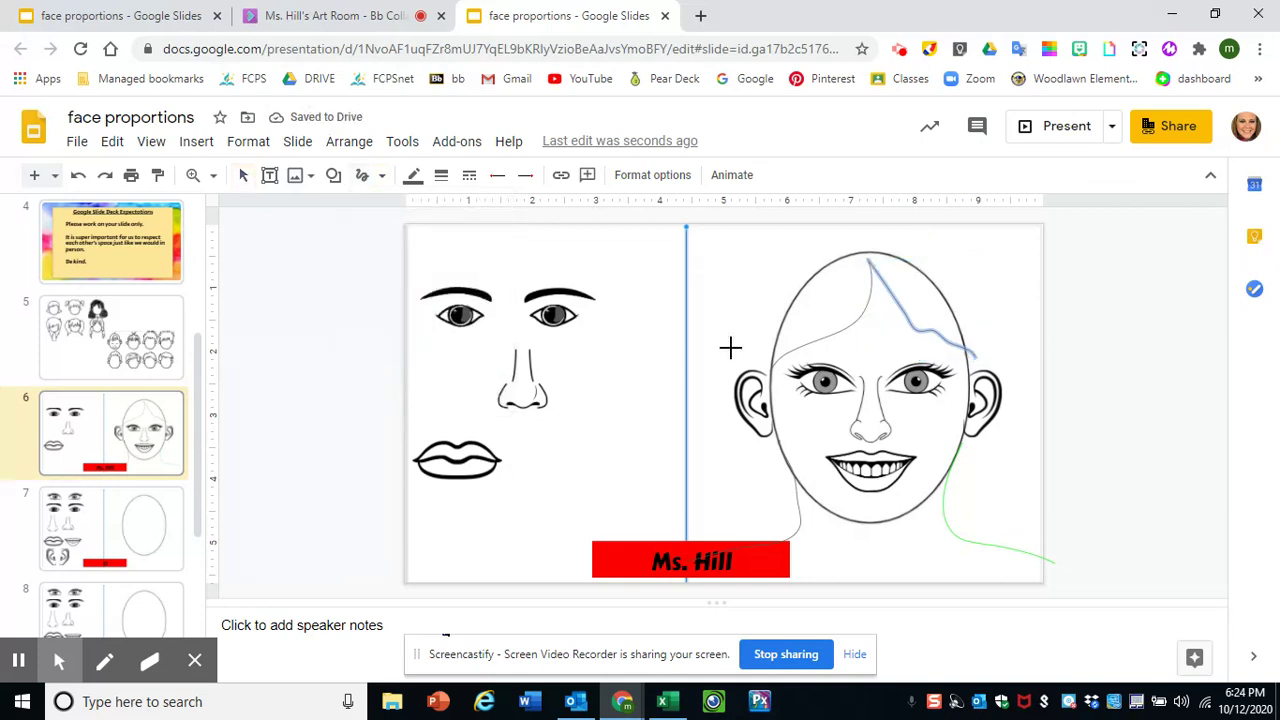
pyautogui.moveTo(856, 244)
pyautogui.mouseDown()
pyautogui.moveTo(715, 340)
pyautogui.moveTo(712, 400)
pyautogui.moveTo(749, 496)
pyautogui.moveTo(752, 551)
pyautogui.mouseUp()
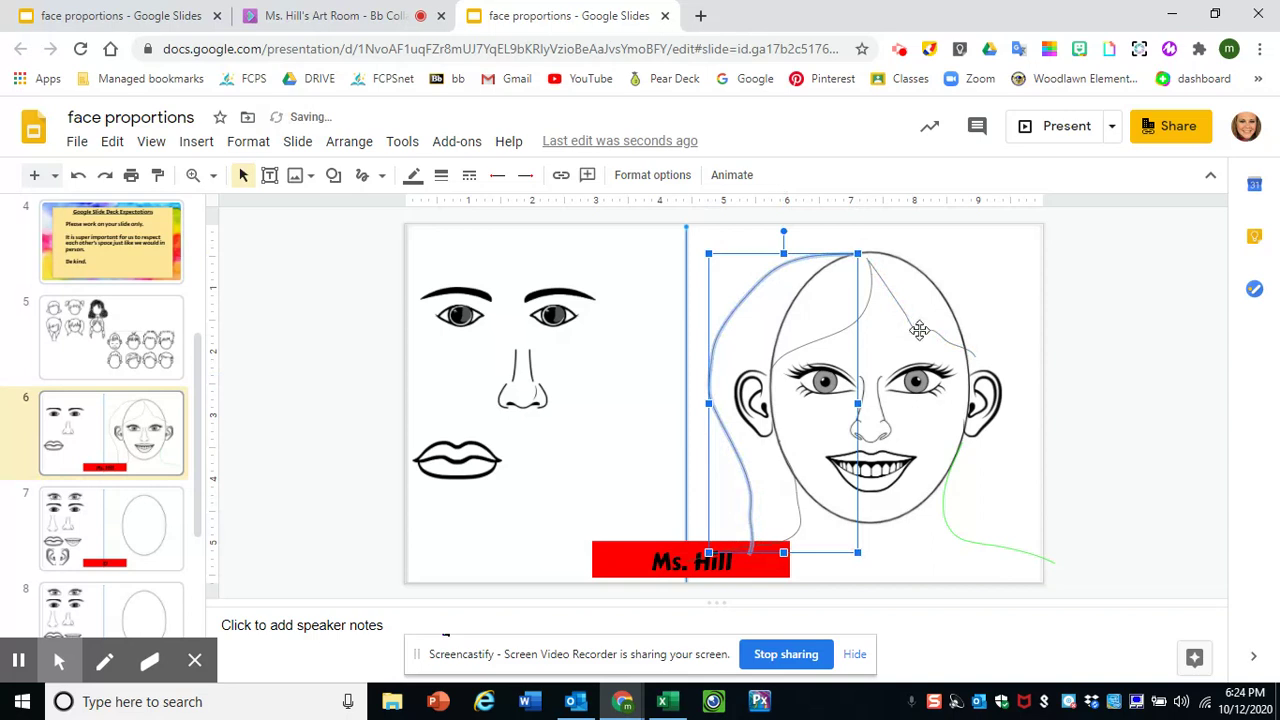
pyautogui.click(382, 175)
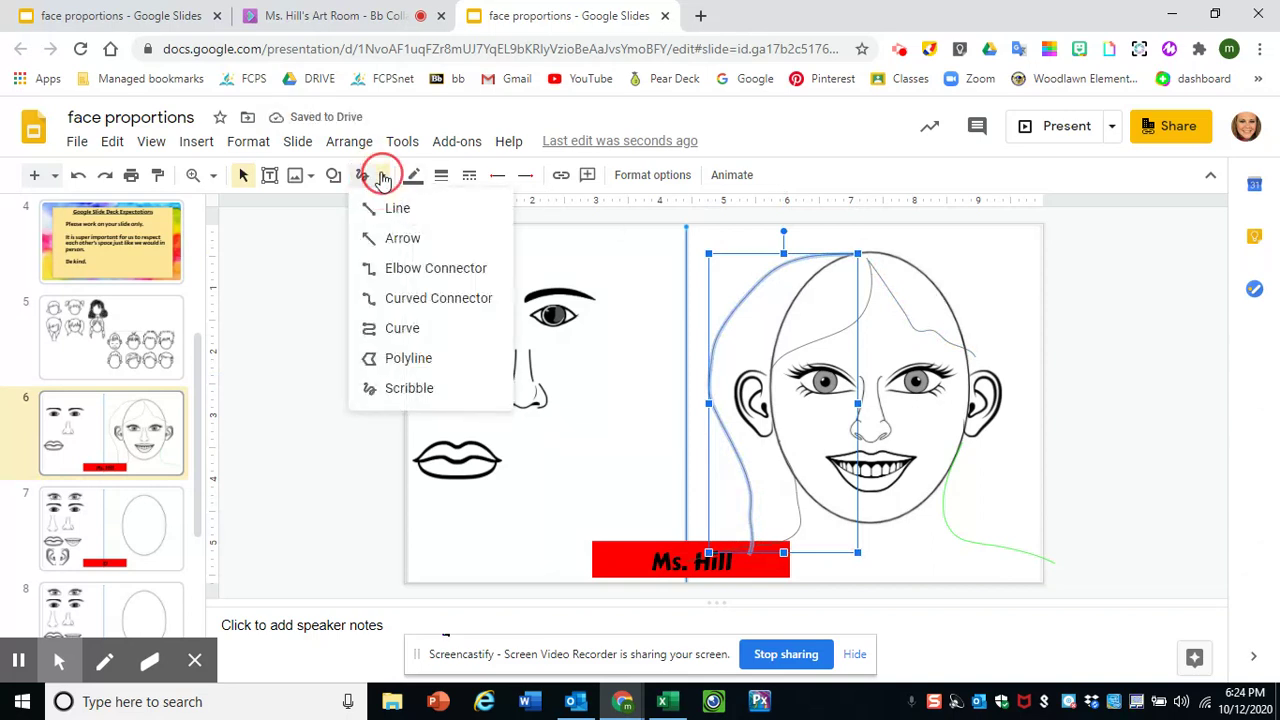
pyautogui.click(407, 390)
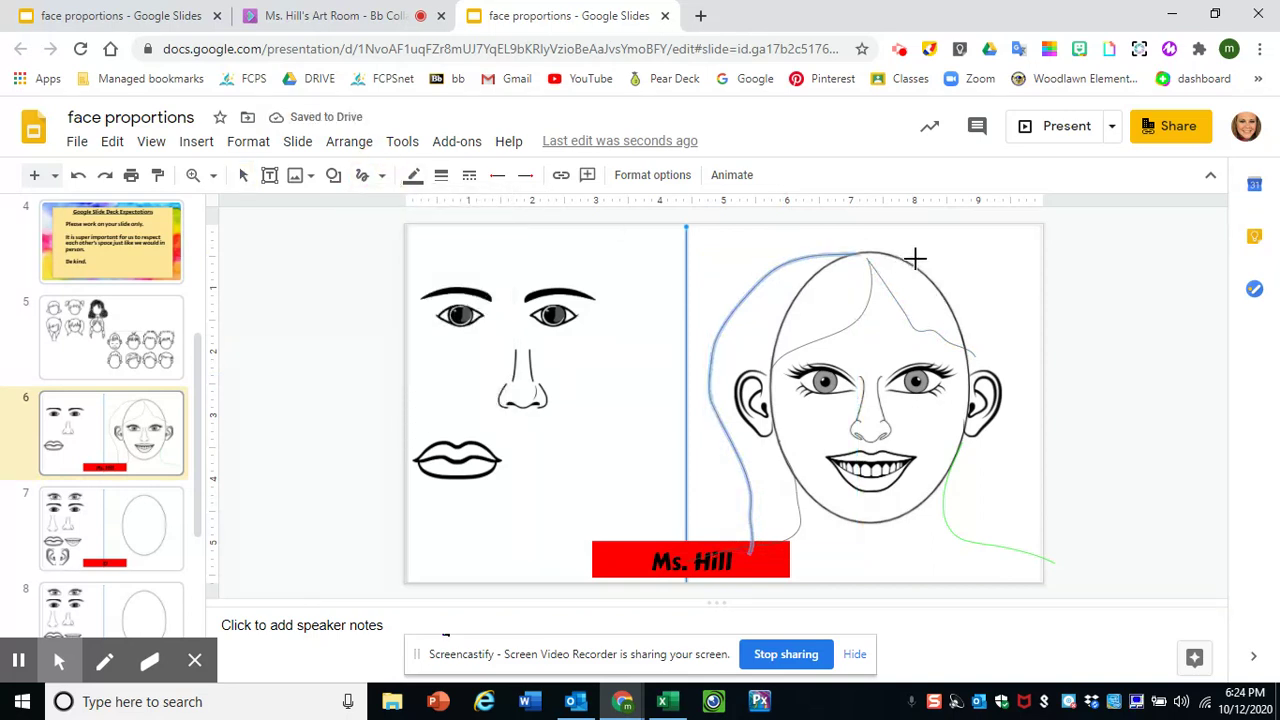
pyautogui.moveTo(915, 260)
pyautogui.mouseDown()
pyautogui.moveTo(1029, 323)
pyautogui.moveTo(1042, 545)
pyautogui.mouseUp()
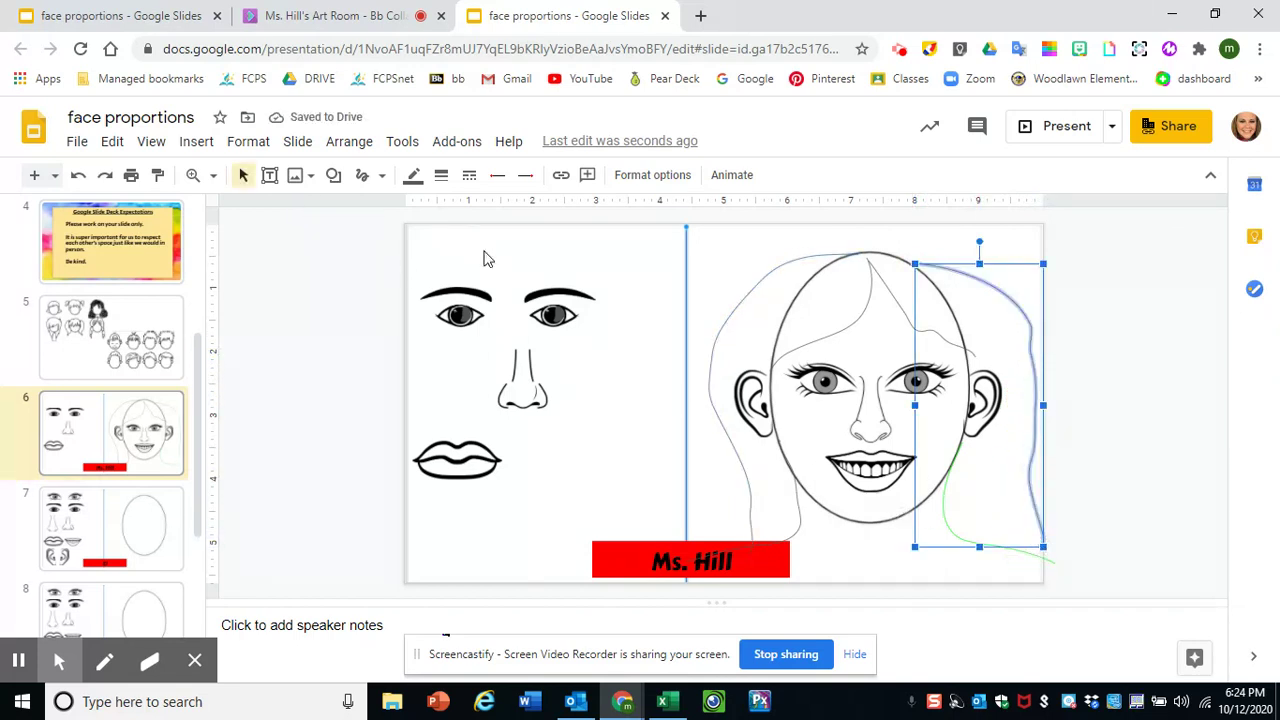
# - Scribble red bangs across the left forehead, redrawing them after undoing a first attempt
pyautogui.click(381, 176)
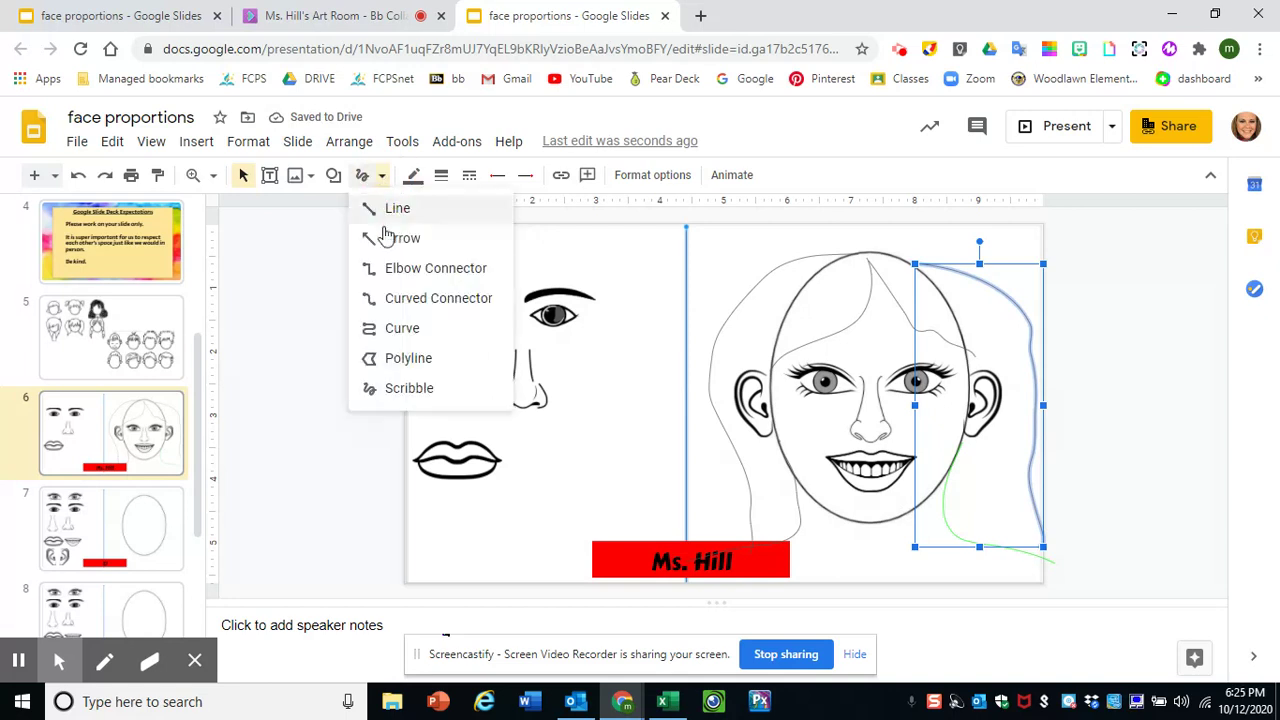
pyautogui.click(402, 392)
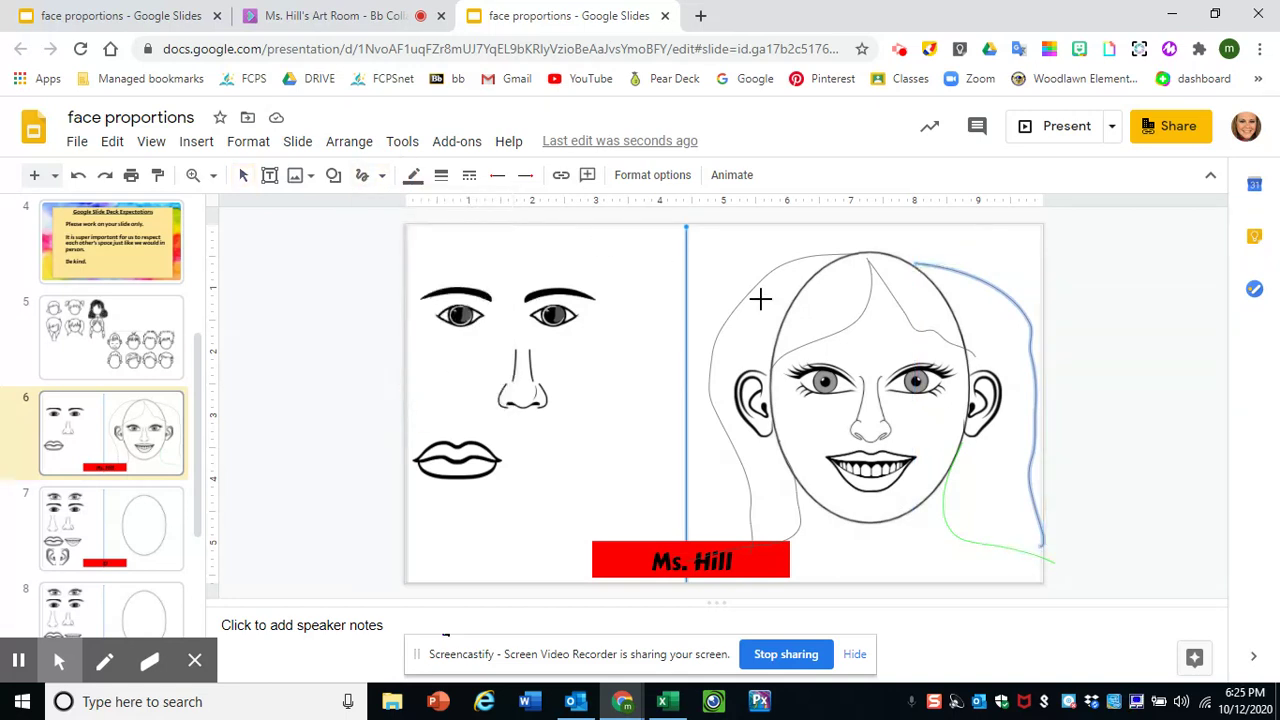
pyautogui.moveTo(823, 300)
pyautogui.mouseDown()
pyautogui.moveTo(794, 323)
pyautogui.moveTo(849, 280)
pyautogui.moveTo(780, 323)
pyautogui.moveTo(846, 291)
pyautogui.moveTo(858, 265)
pyautogui.moveTo(857, 294)
pyautogui.moveTo(797, 331)
pyautogui.moveTo(831, 322)
pyautogui.mouseUp()
pyautogui.hotkey('ctrl', 'z')
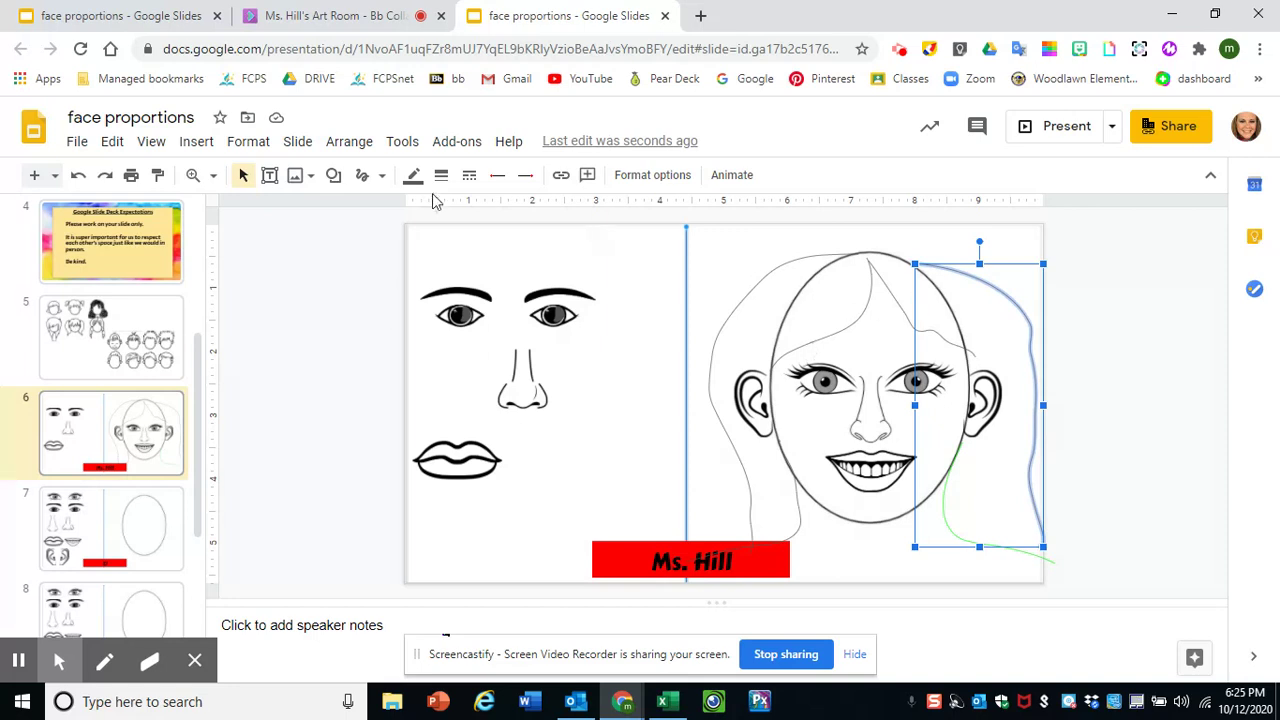
pyautogui.click(381, 175)
pyautogui.click(393, 389)
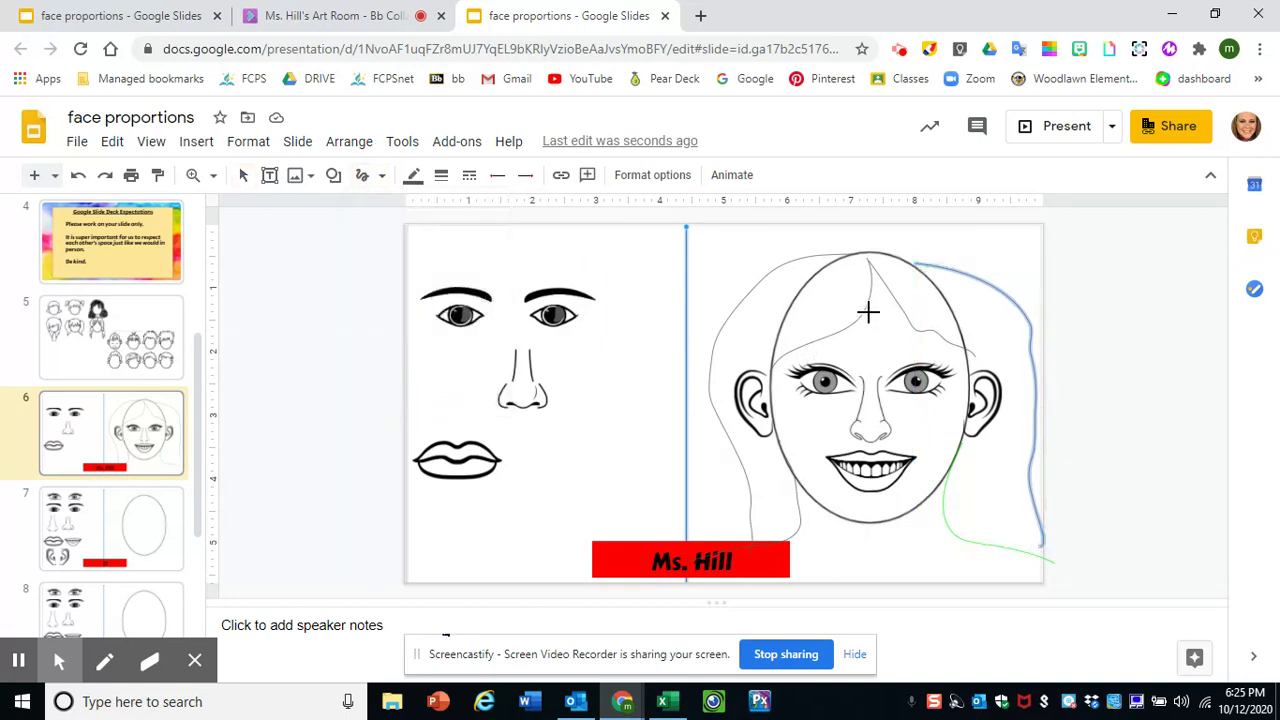
pyautogui.moveTo(852, 278)
pyautogui.mouseDown()
pyautogui.moveTo(777, 349)
pyautogui.moveTo(797, 317)
pyautogui.moveTo(848, 290)
pyautogui.moveTo(790, 340)
pyautogui.moveTo(800, 330)
pyautogui.mouseUp()
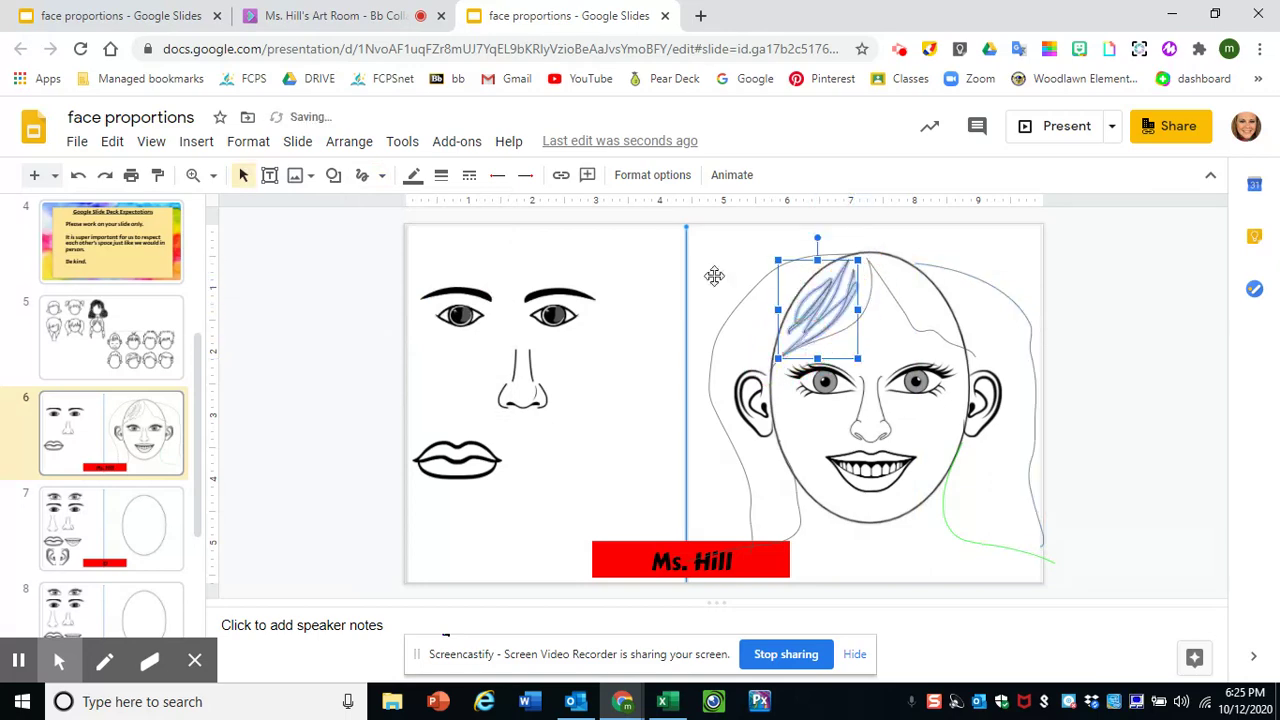
pyautogui.click(412, 175)
pyautogui.click(417, 266)
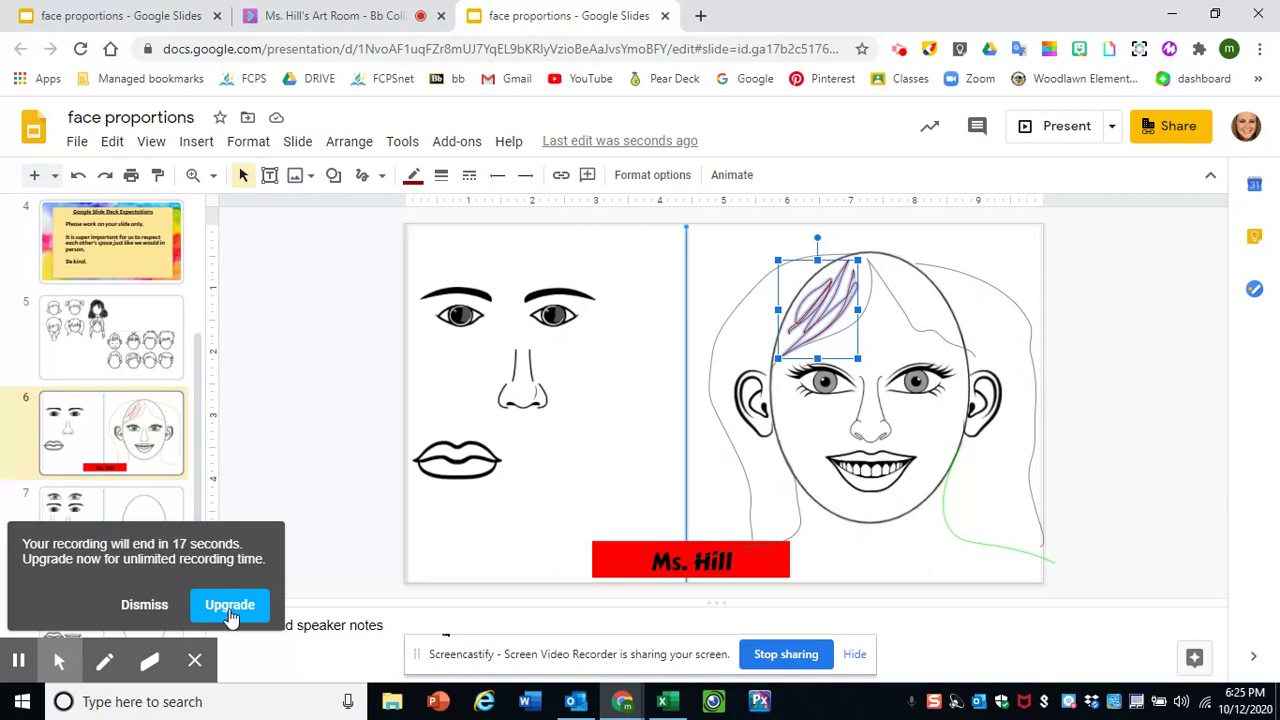
# - Switch to the Collaborate class session tab, then return to the face proportions slides
pyautogui.click(325, 16)
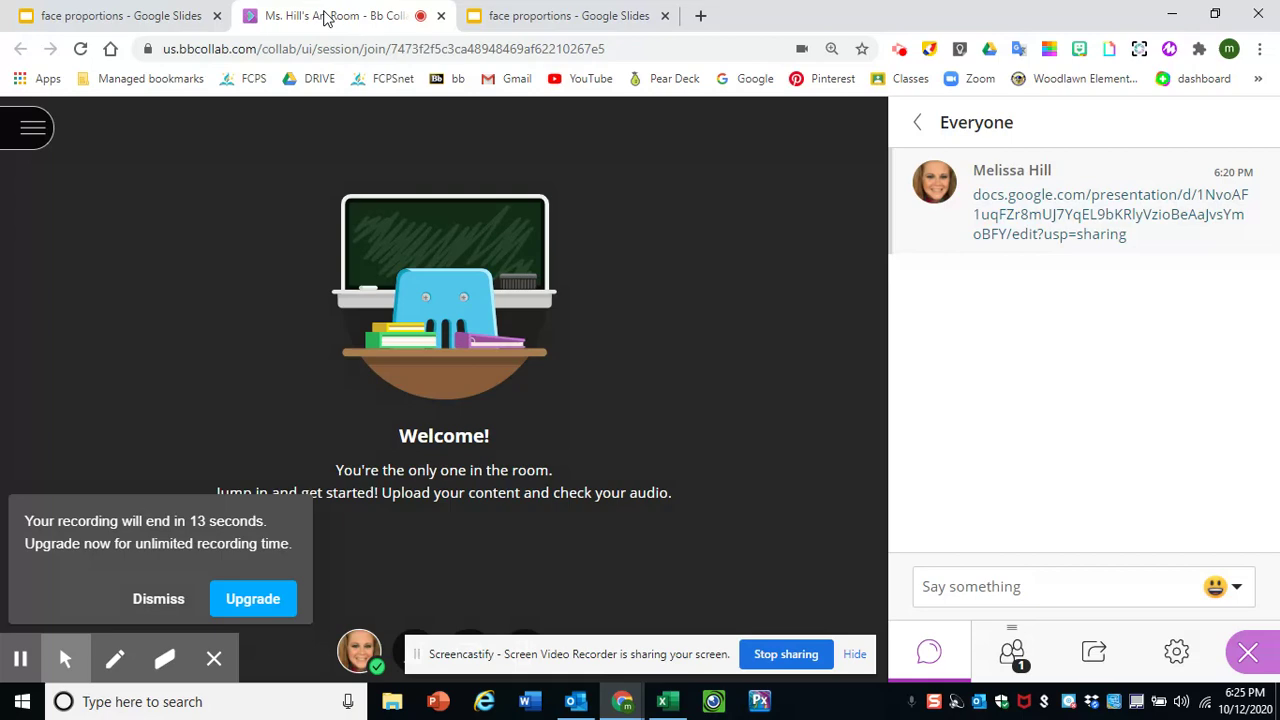
pyautogui.click(537, 18)
pyautogui.click(354, 18)
pyautogui.click(570, 16)
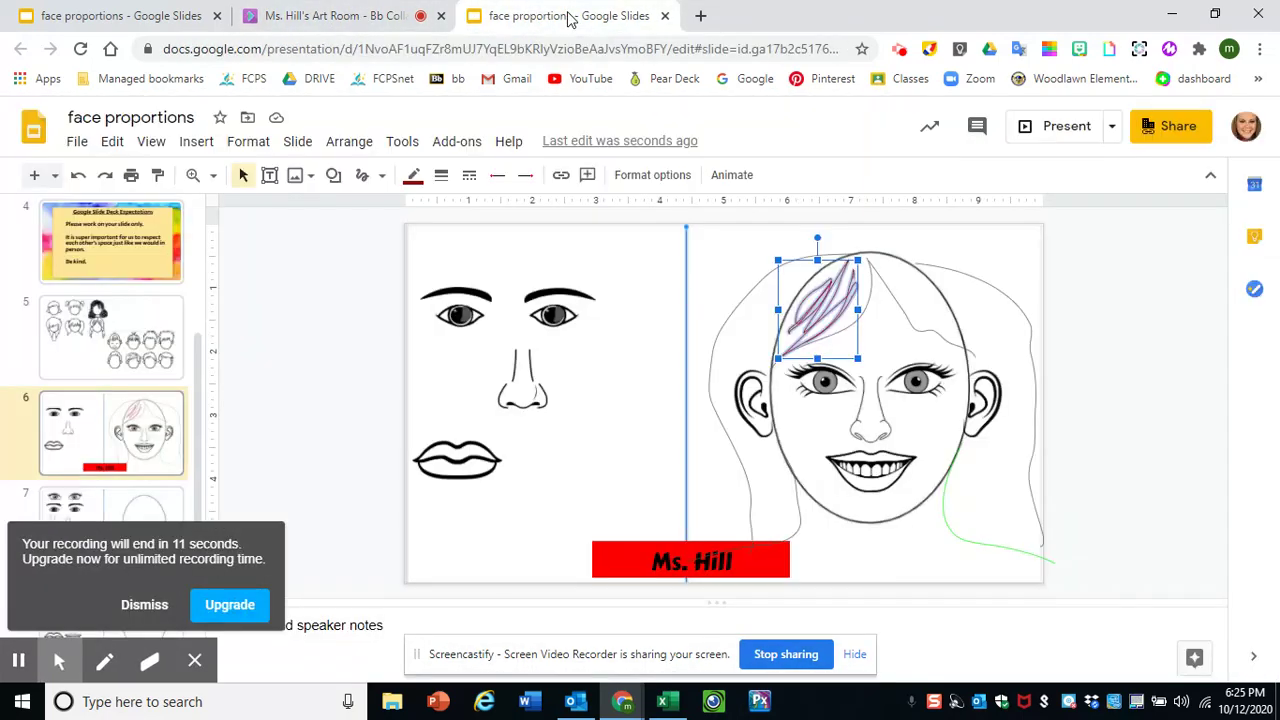